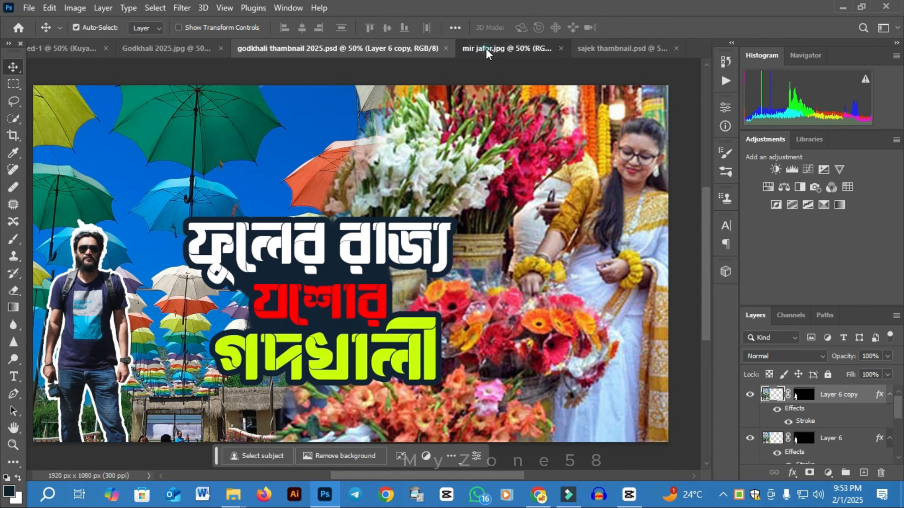
Step: Look through the example thumbnails in the open mir jafor, sajek and Godkhali documents
click(498, 48)
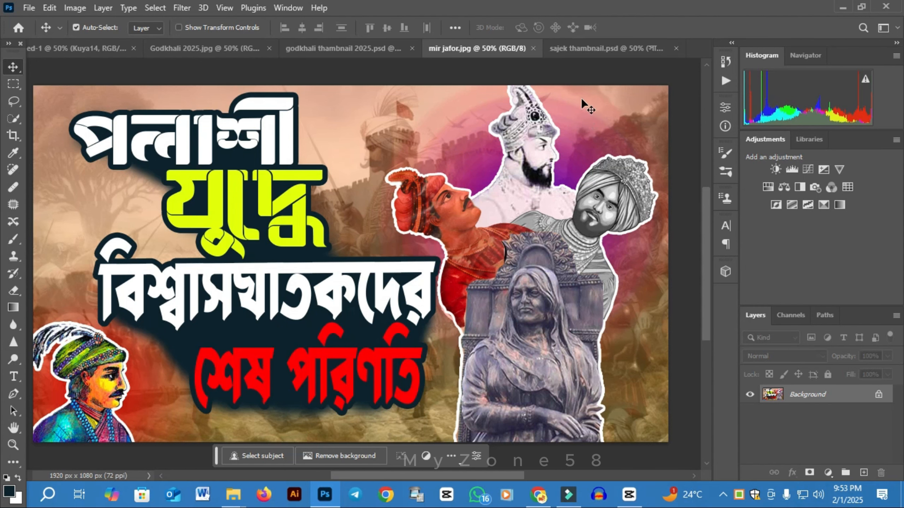
click(586, 46)
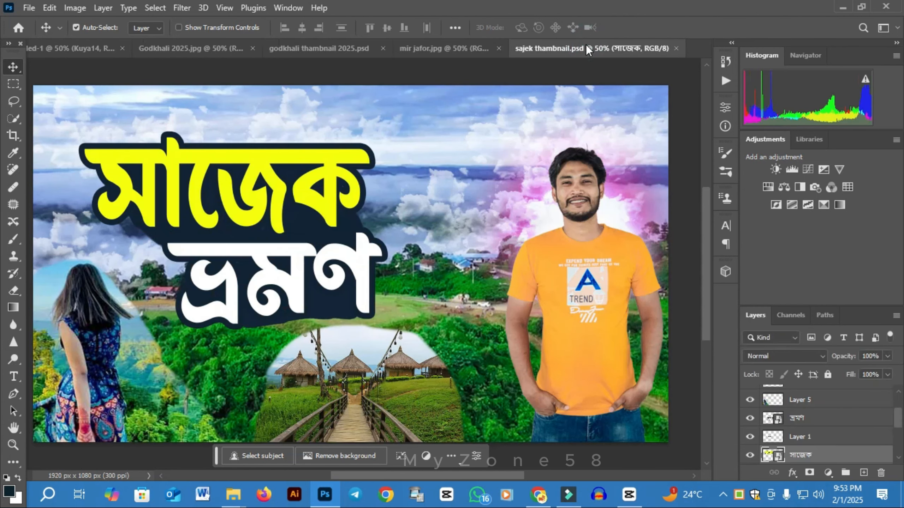
click(193, 49)
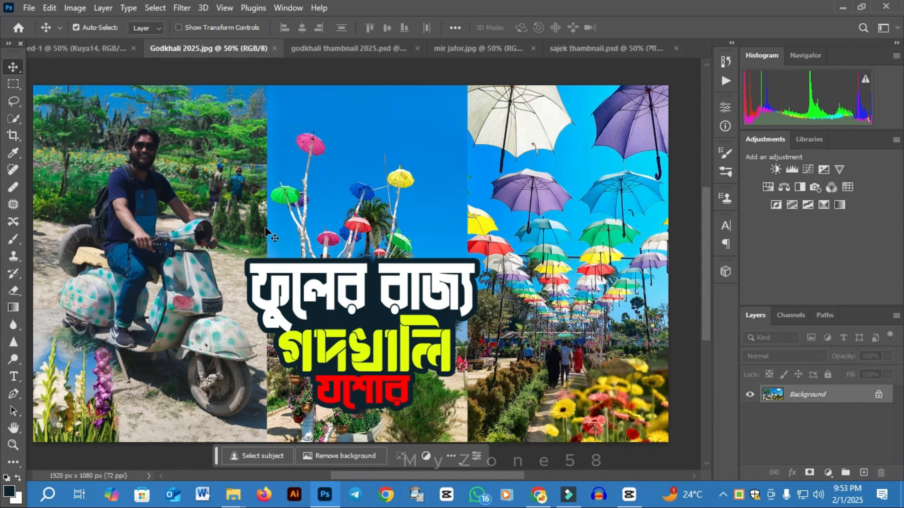
Step: Add a text line across the upper part of the Kuya14 photo document and set its font to Li SK Bishal Unicode
click(79, 48)
click(13, 376)
click(128, 188)
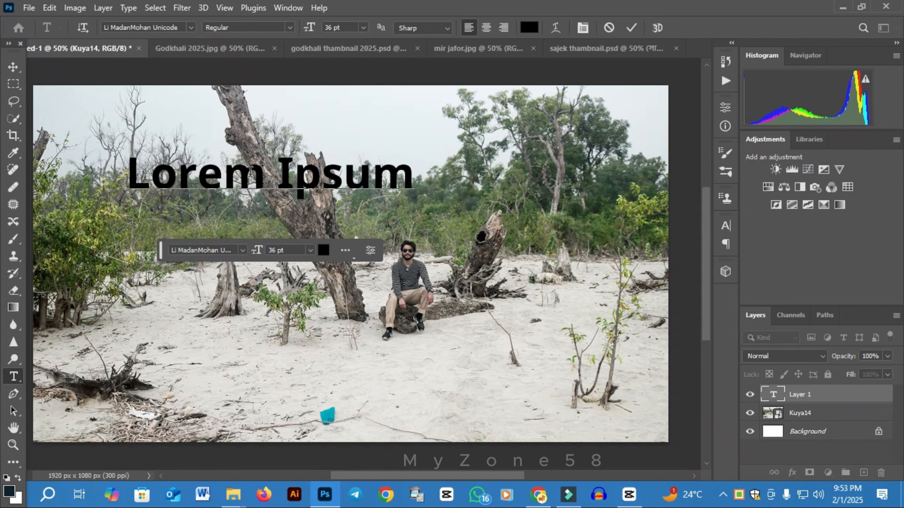
key(ctrl+a)
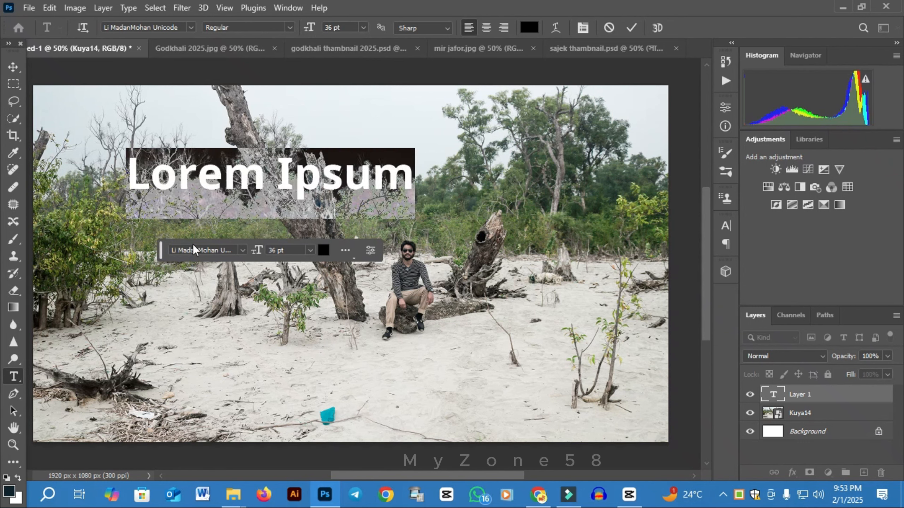
click(242, 250)
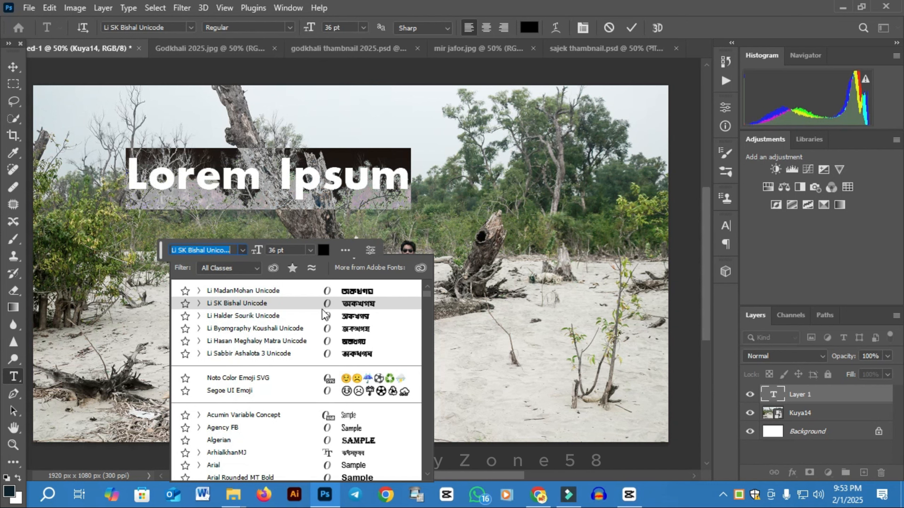
click(281, 304)
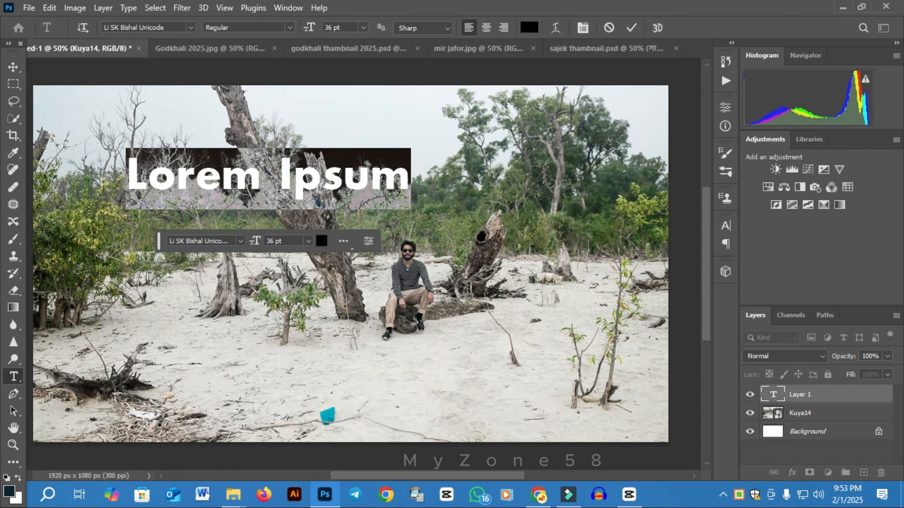
Step: Replace the placeholder text with গঙ্গামতি and scale it up to about 64 pt
click(278, 185)
triple_click(278, 183)
text(গাঙ)
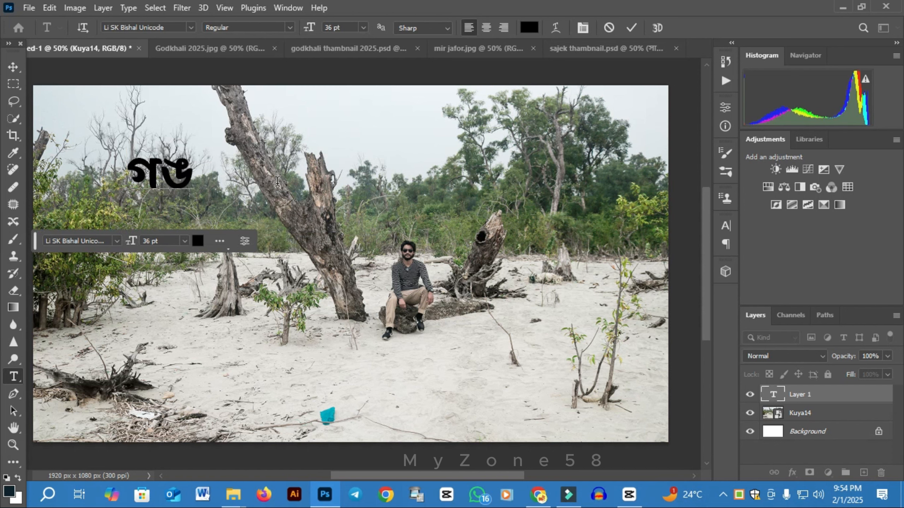
text(্)
key(BackSpace)
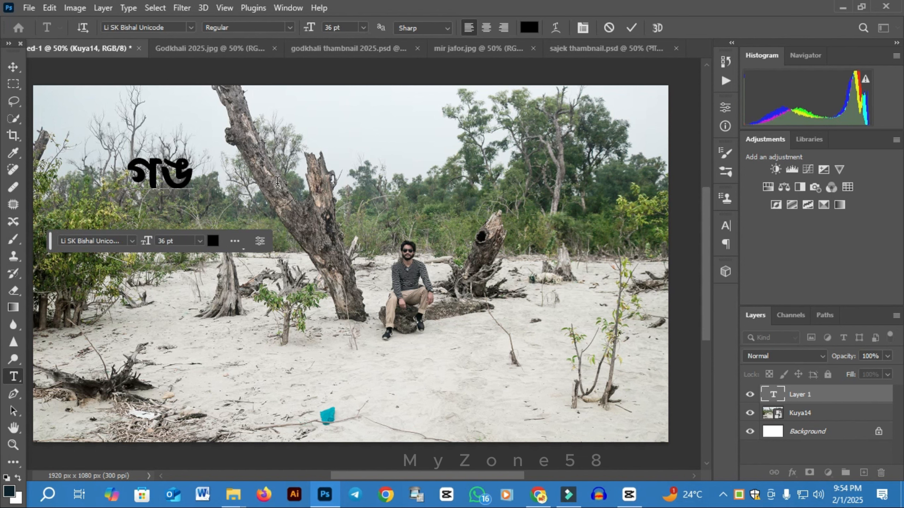
text(্গা)
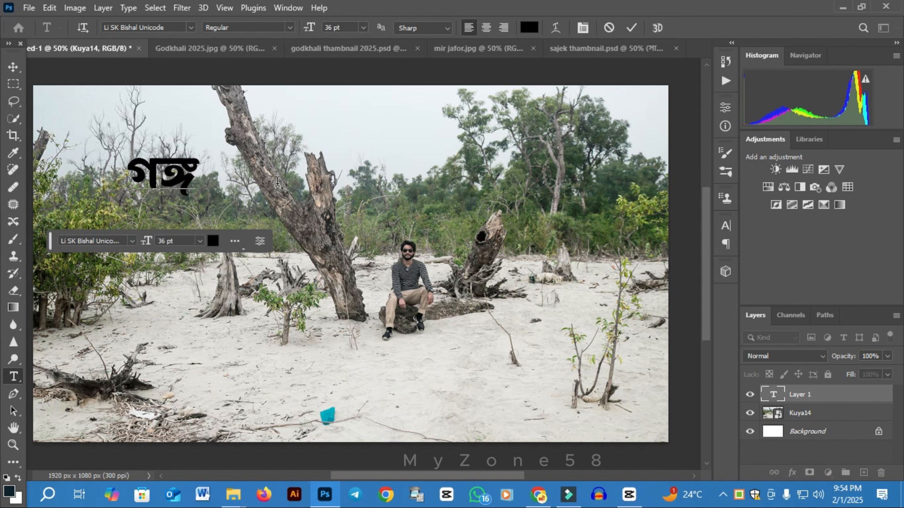
text(মতি)
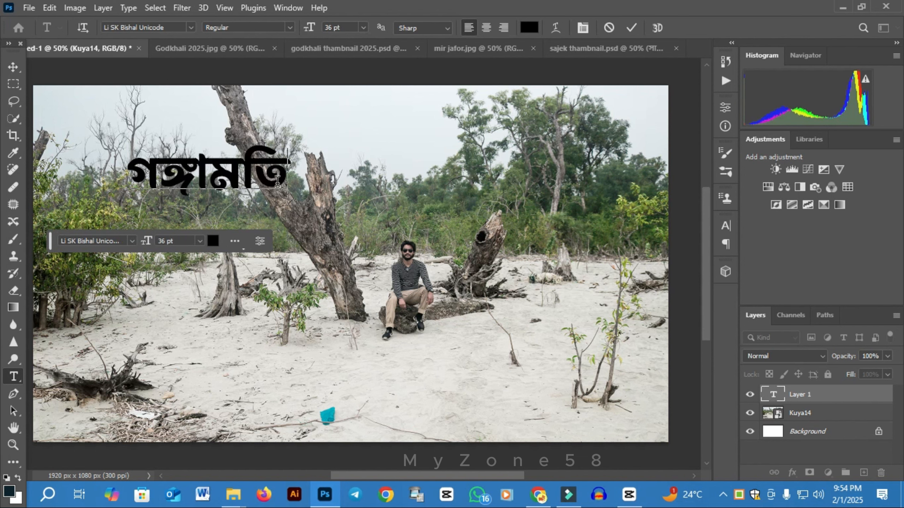
drag(287, 212, 391, 246)
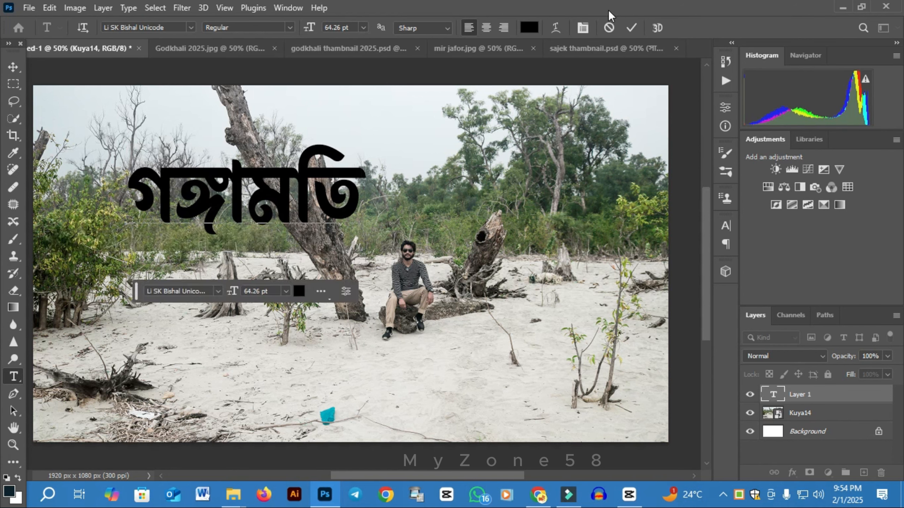
click(631, 27)
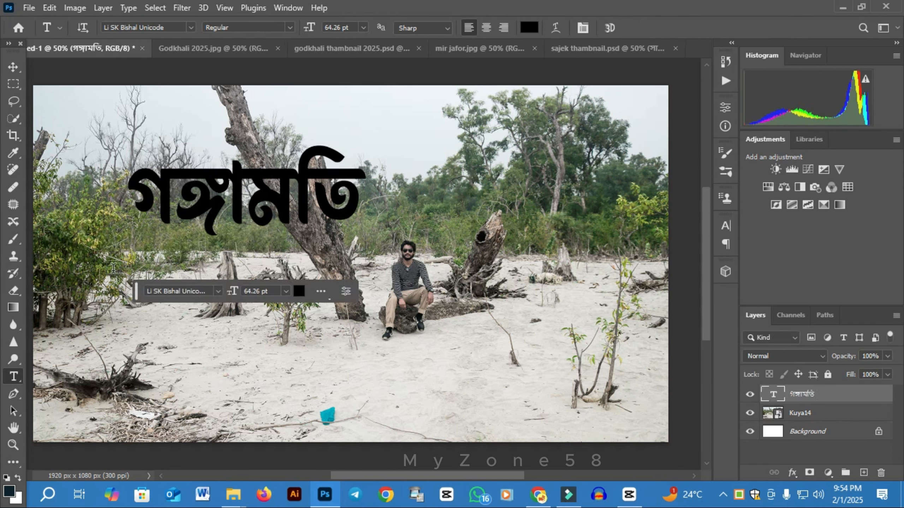
Step: Add a second text line reading কুয়াকাটা below গঙ্গামতি and scale it up to about 72 pt
click(113, 267)
text(কুয়া)
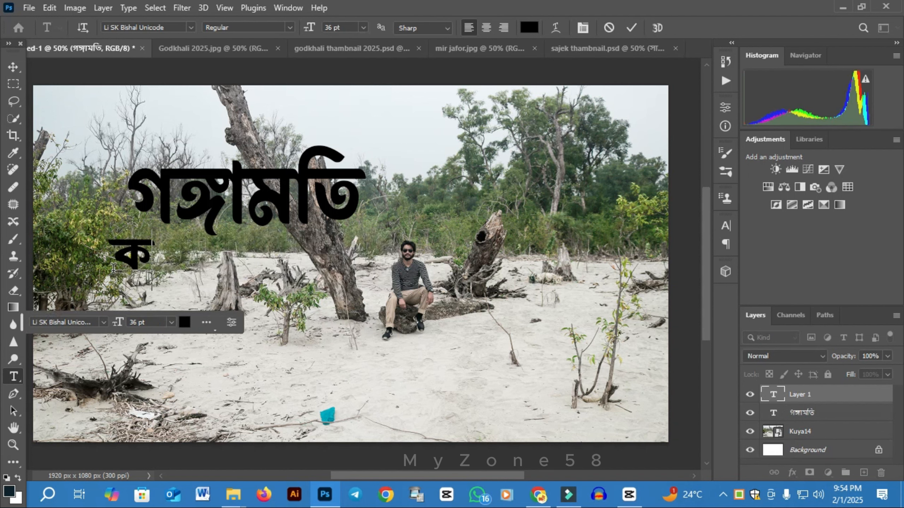
text(কাটা)
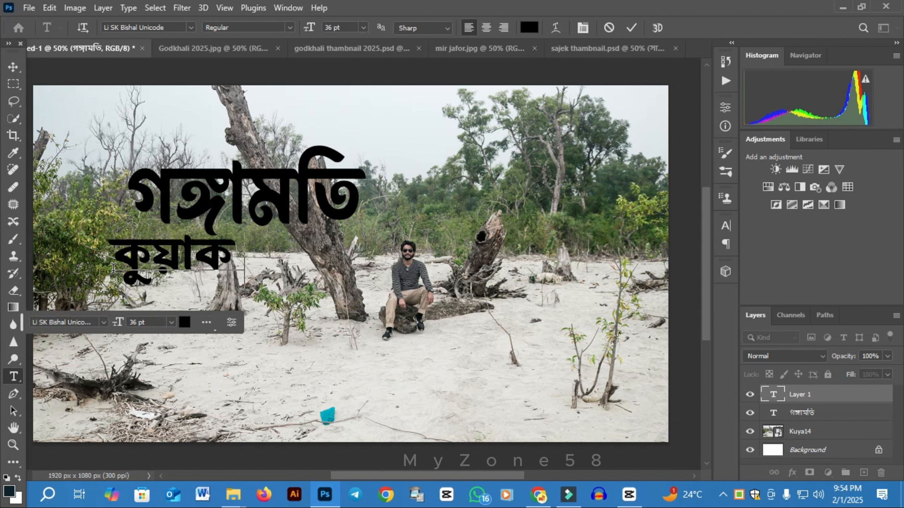
key(ctrl)
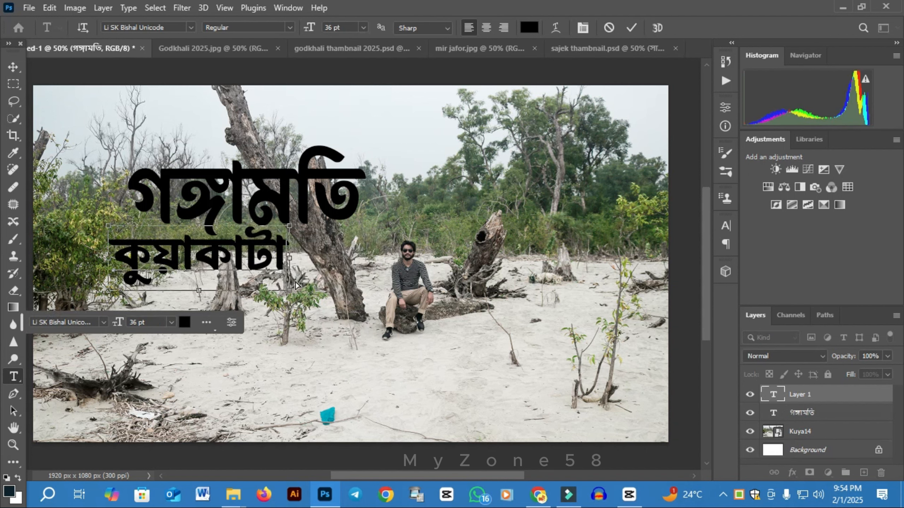
drag(291, 290, 402, 356)
Step: Set the font of the কুয়াকাটা text to Li MadanMohan Unicode
double_click(281, 305)
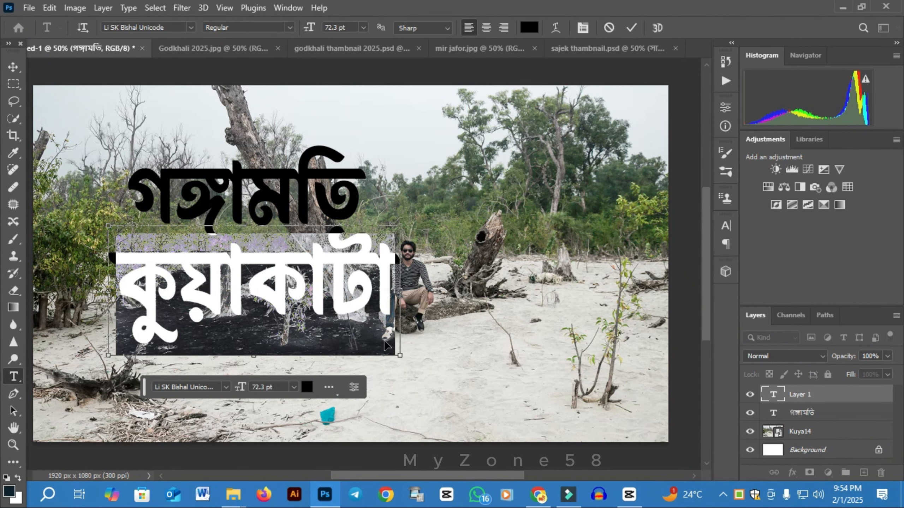
click(227, 388)
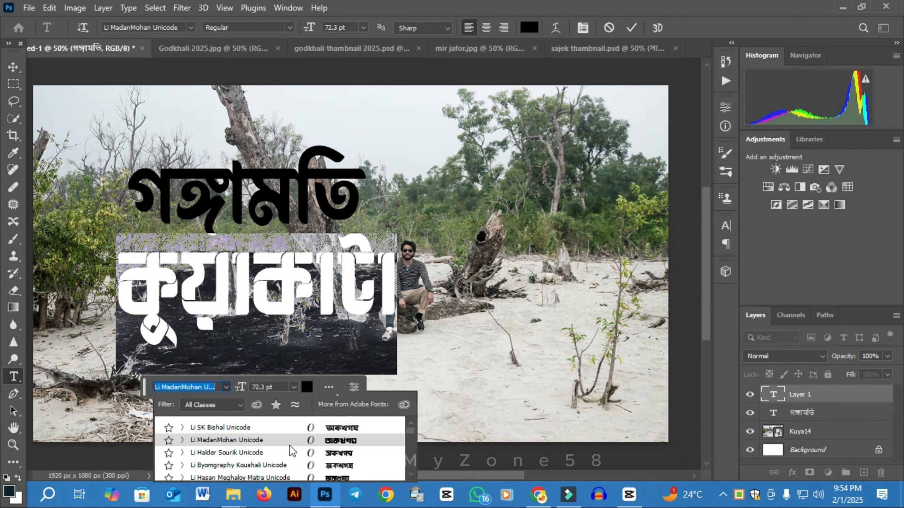
click(224, 442)
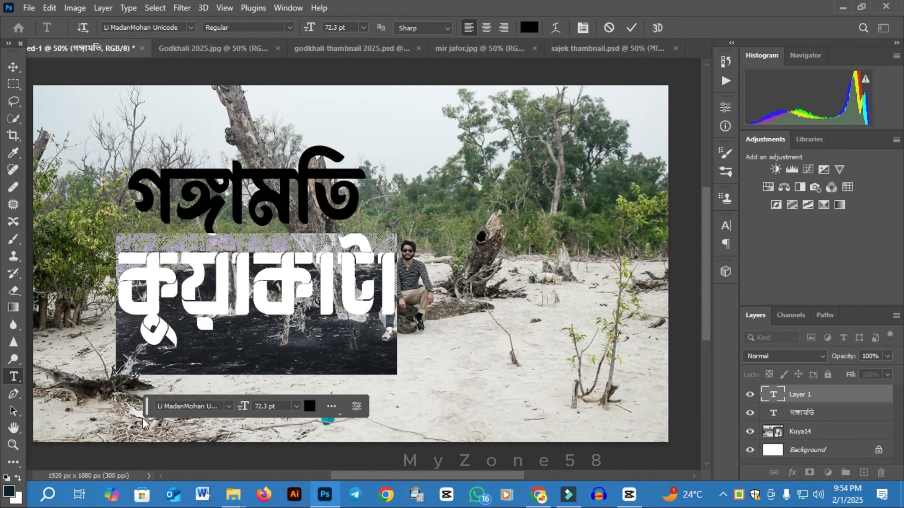
drag(146, 413, 454, 145)
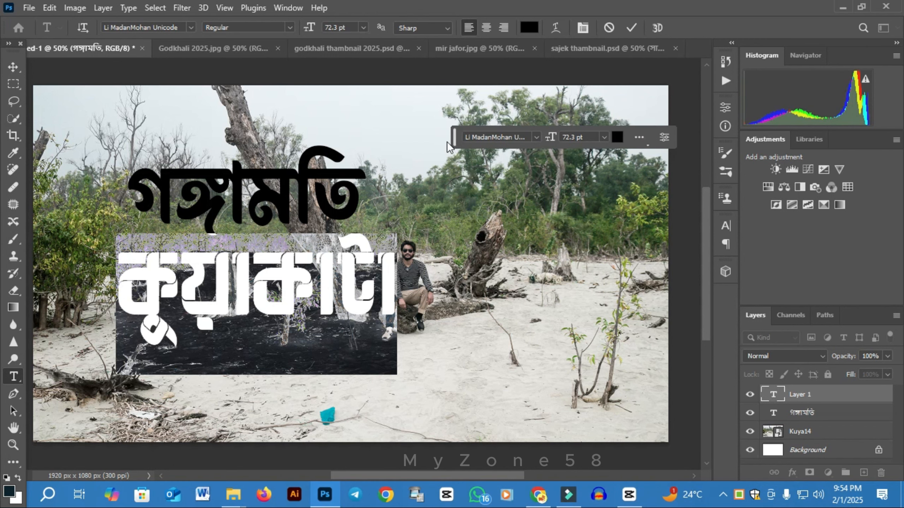
click(632, 28)
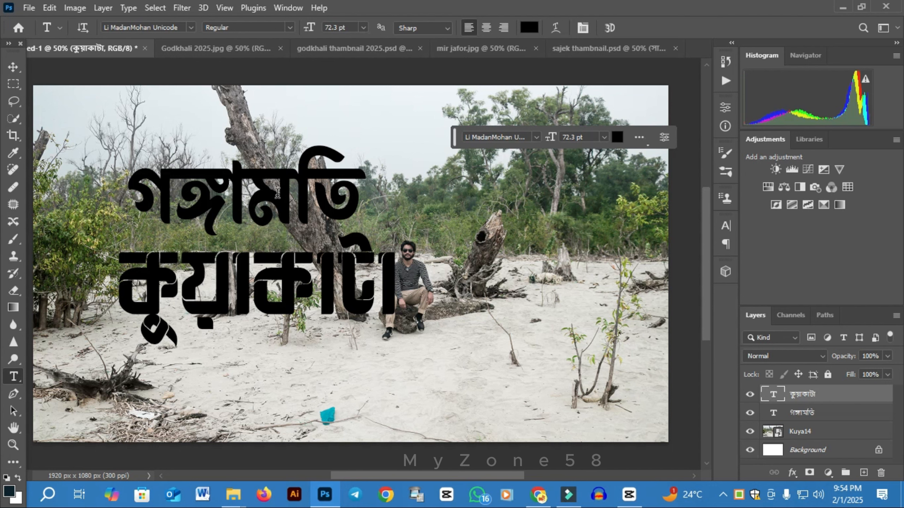
Step: Change the font of the গঙ্গামতি text to Li MadanMohan Unicode
click(278, 192)
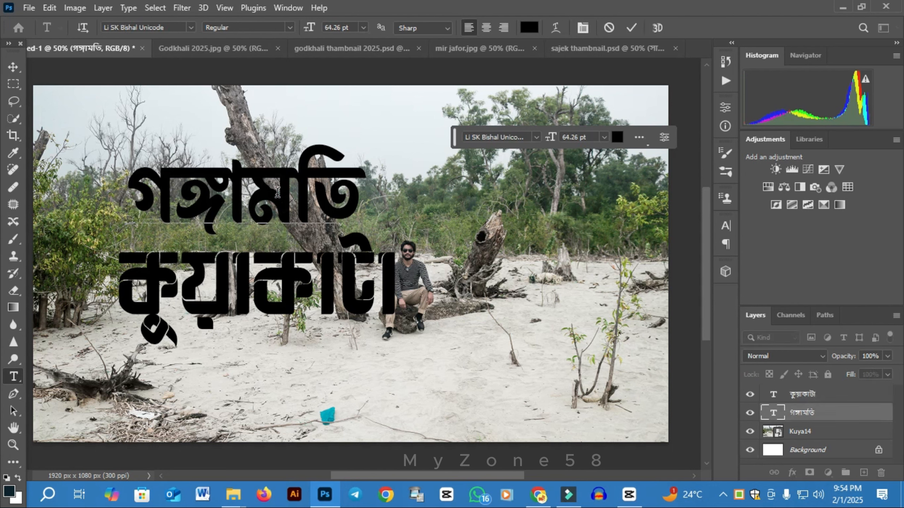
key(ctrl+a)
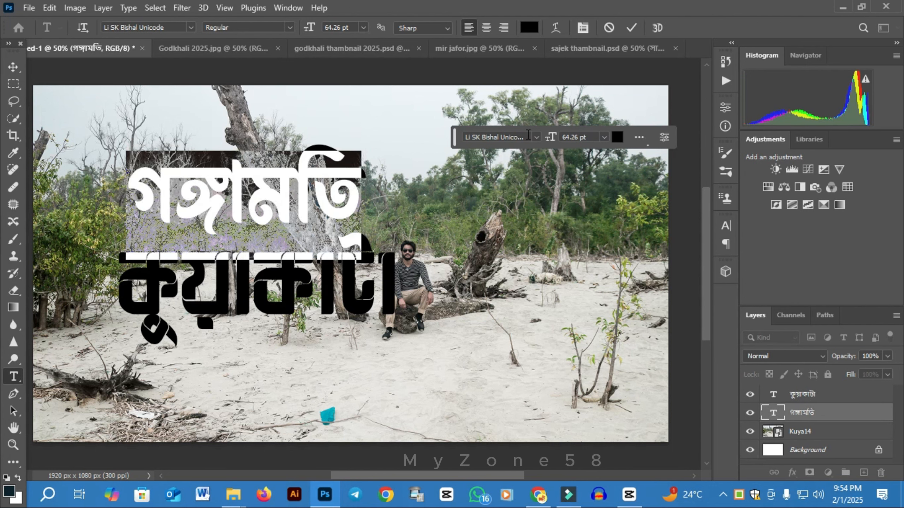
click(536, 137)
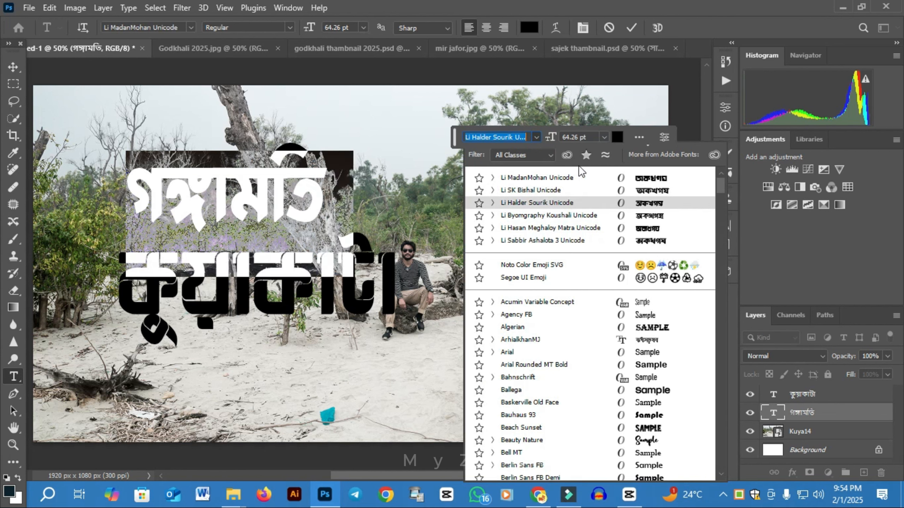
click(582, 176)
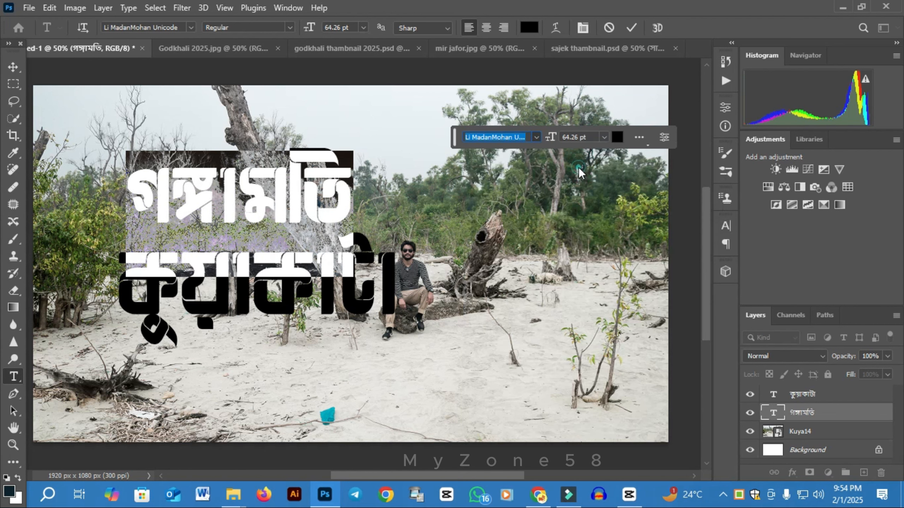
click(631, 27)
Step: Scale the গঙ্গামতি text up to about 76.5 pt
click(256, 204)
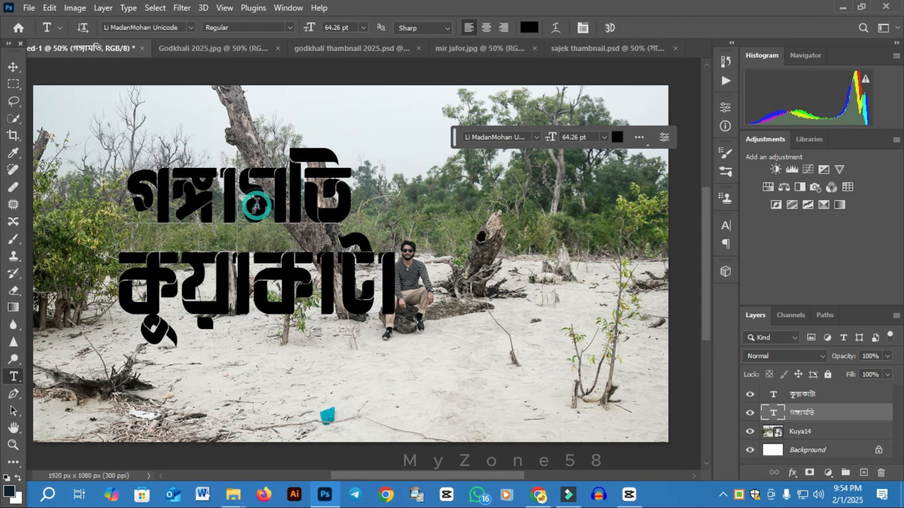
drag(352, 277, 406, 302)
click(636, 25)
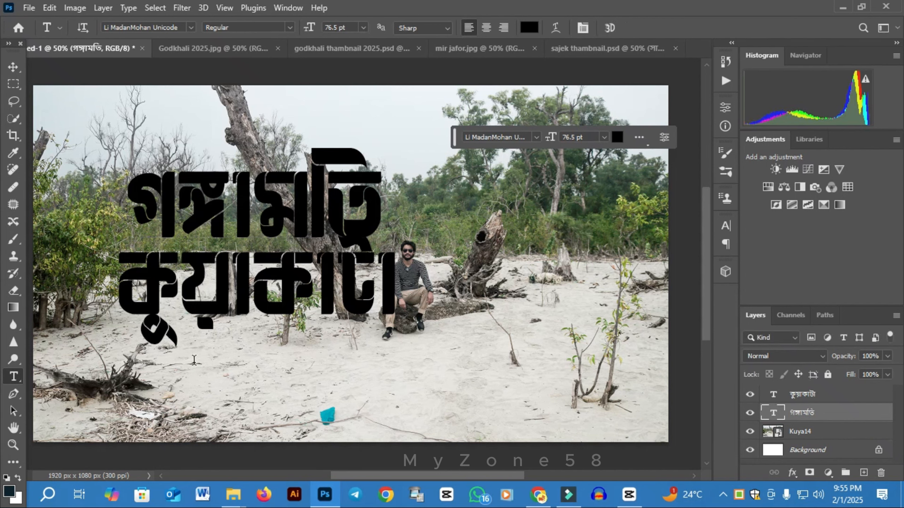
click(192, 363)
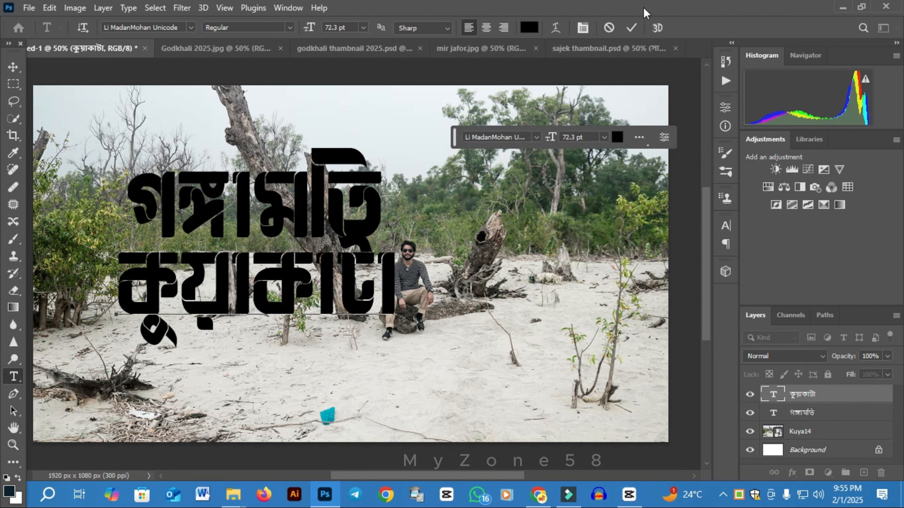
click(229, 372)
click(632, 28)
Step: Add a third text line reading ভ্রমণ below কুয়াকাটা and scale it up to about 78 pt
click(245, 406)
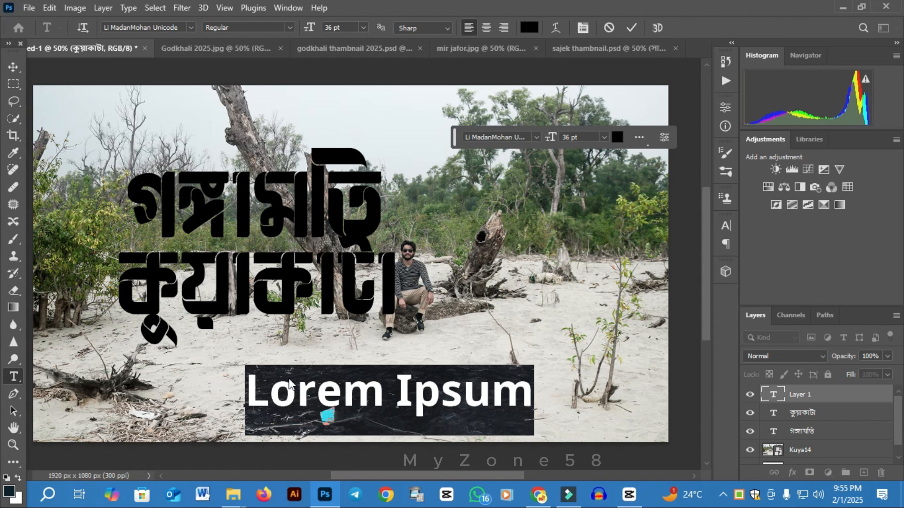
text(ভ)
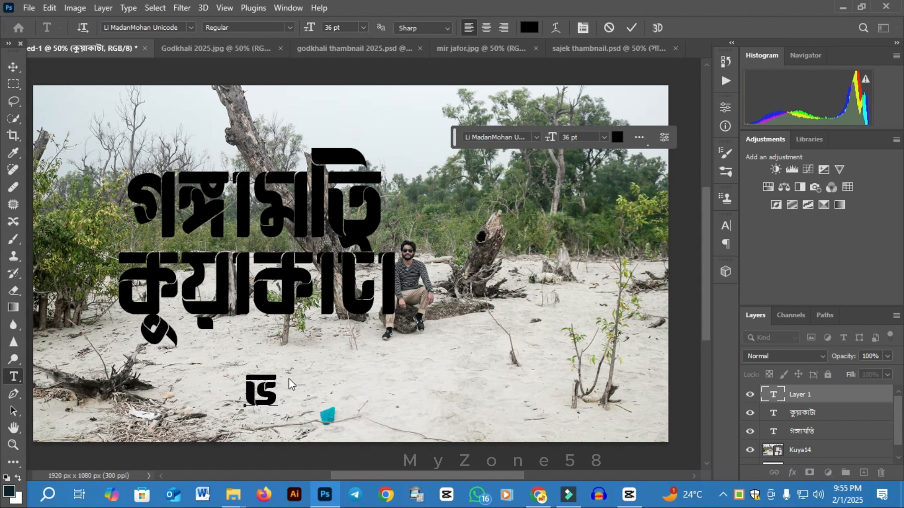
text(্রমণ)
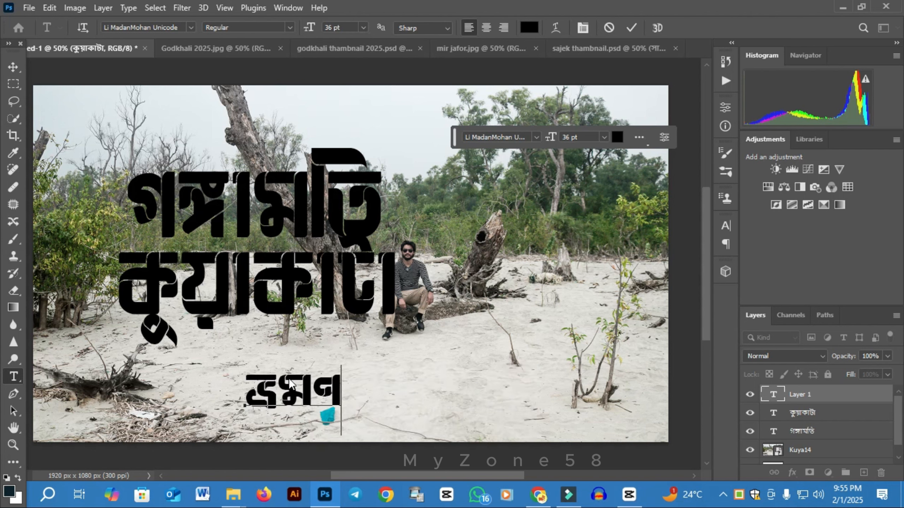
drag(343, 368, 384, 313)
key(ctrl)
drag(241, 441, 185, 462)
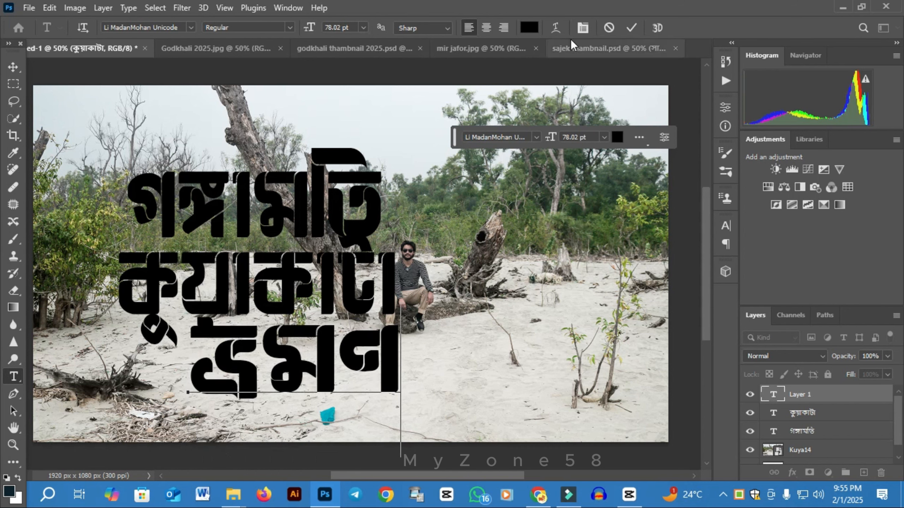
click(635, 28)
Step: Move all three text lines toward the photo's left side, with ভ্রমণ close beneath কুয়াকাটা and offset to its right
click(13, 66)
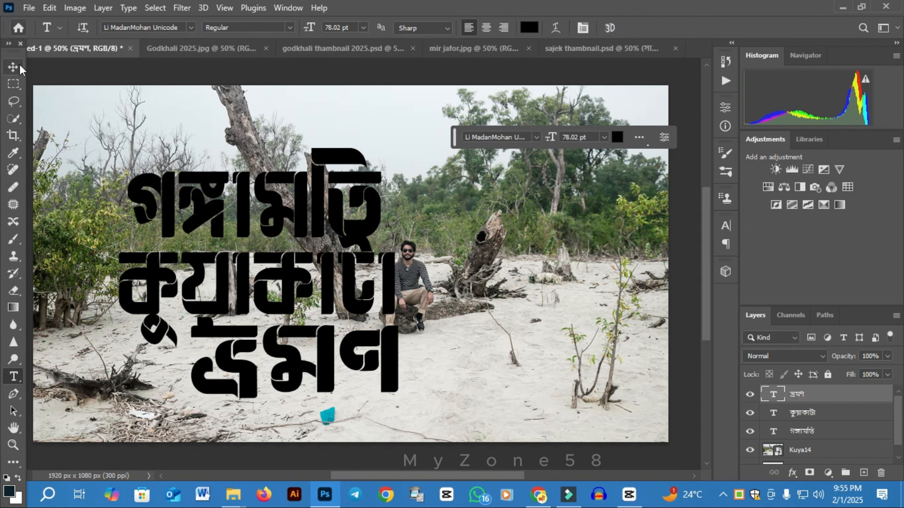
drag(361, 231, 304, 221)
drag(359, 280, 312, 280)
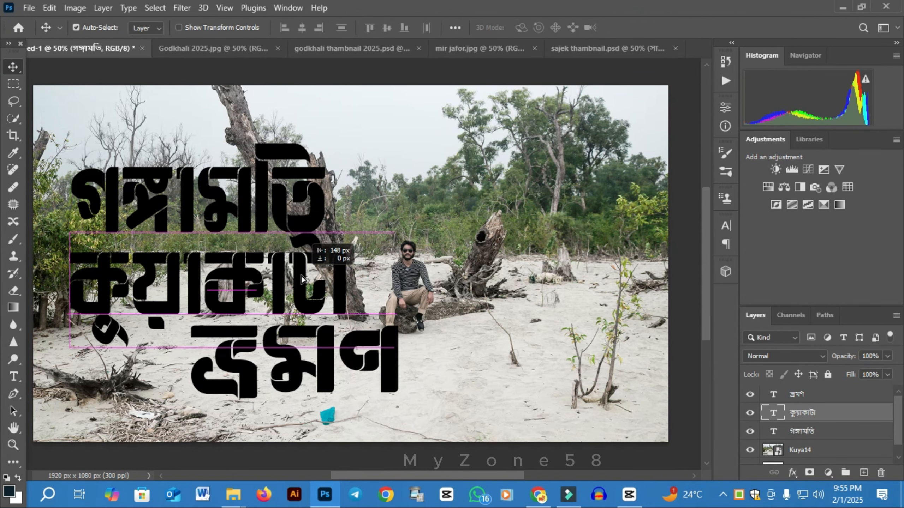
drag(328, 343, 302, 335)
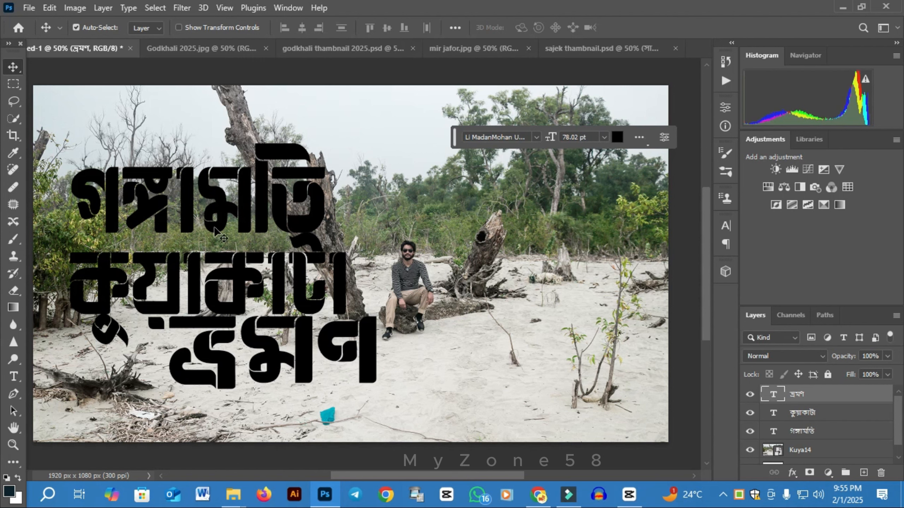
Step: Change the গঙ্গামতি text color to pure red, ff0000
double_click(220, 212)
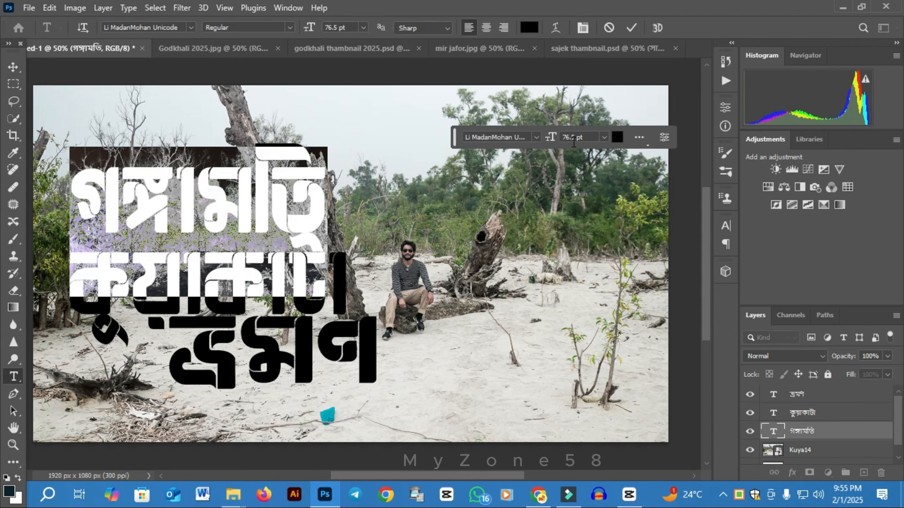
click(617, 137)
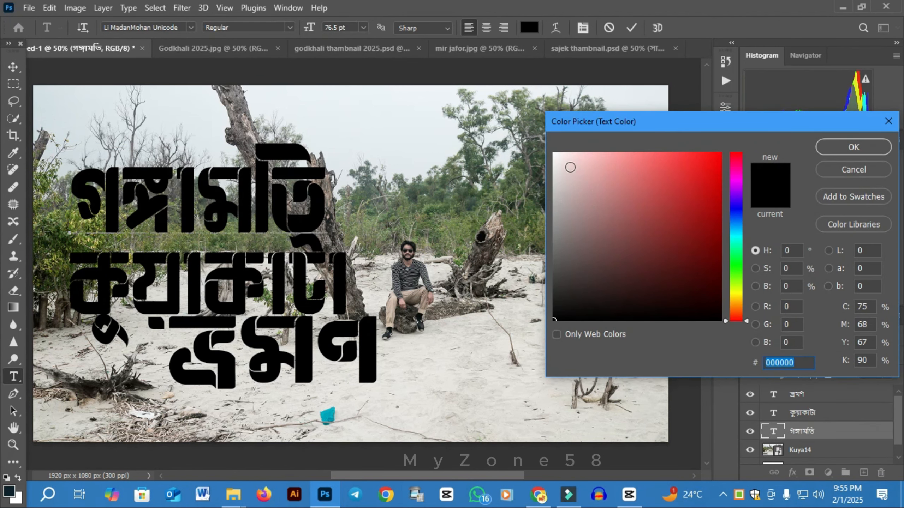
click(675, 170)
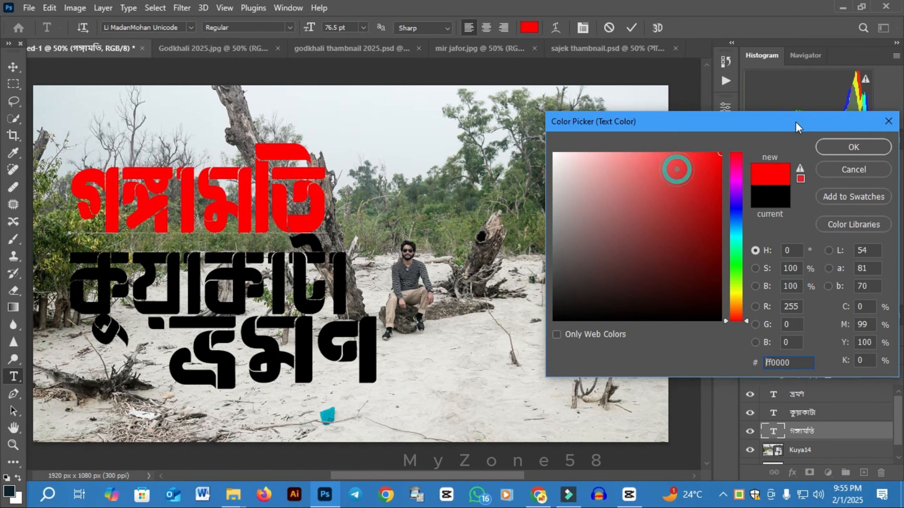
click(853, 148)
click(629, 28)
Step: Change the কুয়াকাটা text color to lime green, c0ff00
double_click(241, 283)
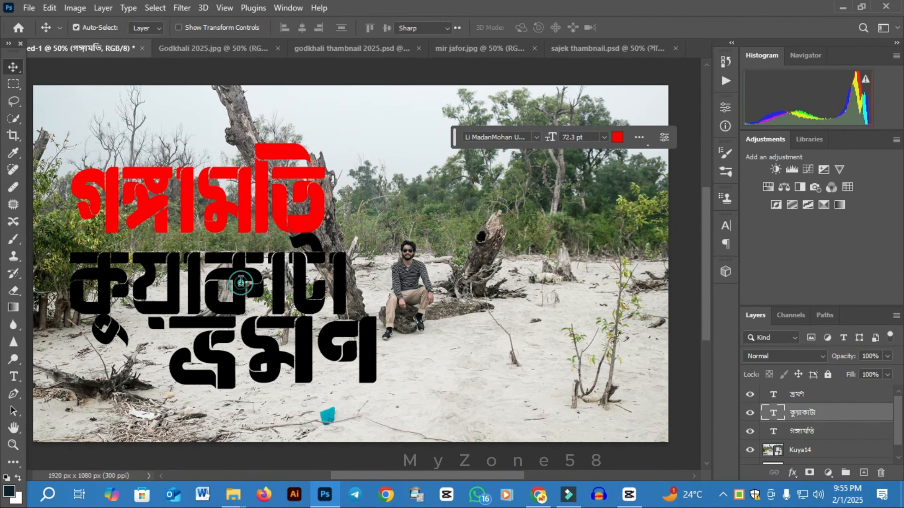
click(618, 137)
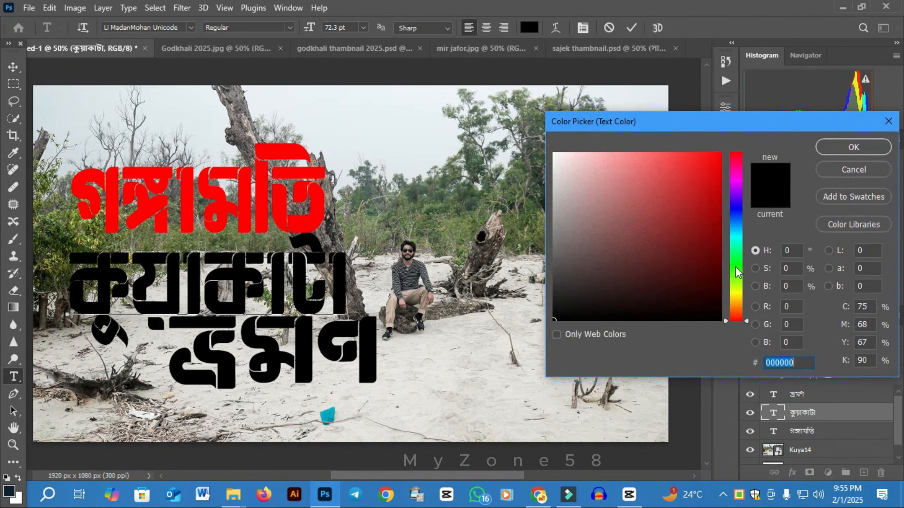
drag(736, 320, 736, 286)
drag(710, 193, 740, 155)
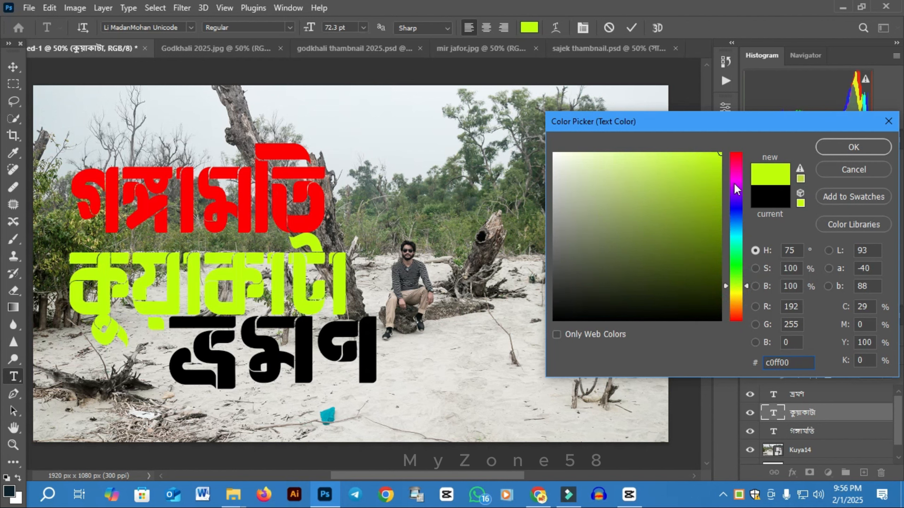
click(844, 149)
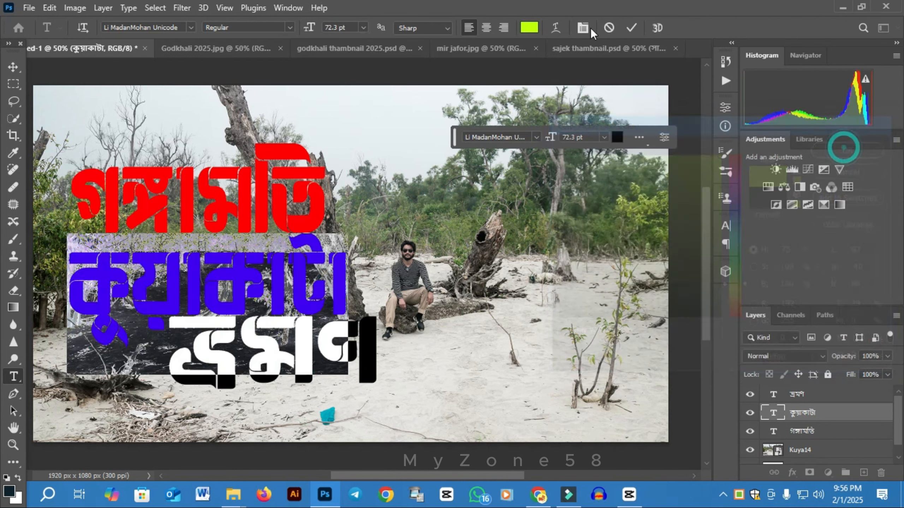
click(633, 27)
Step: Change the ভ্রমণ text color to white
double_click(308, 343)
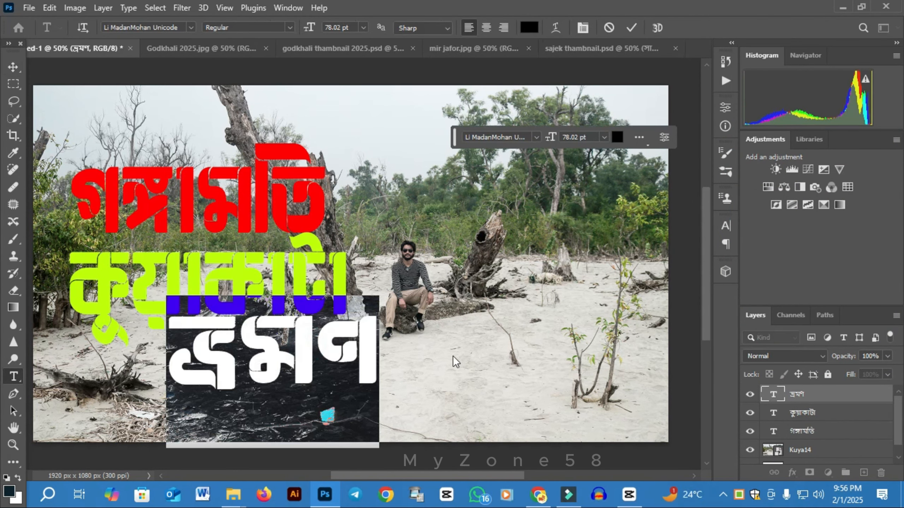
click(618, 140)
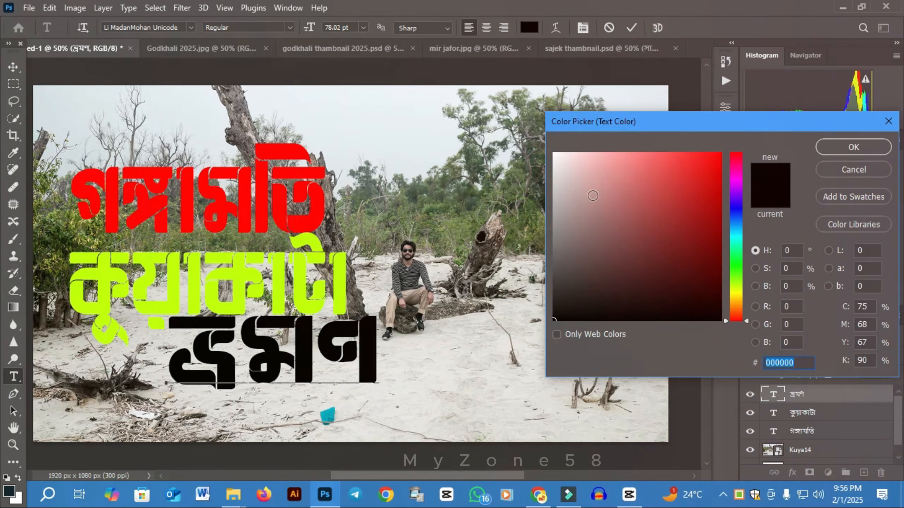
click(555, 154)
click(835, 147)
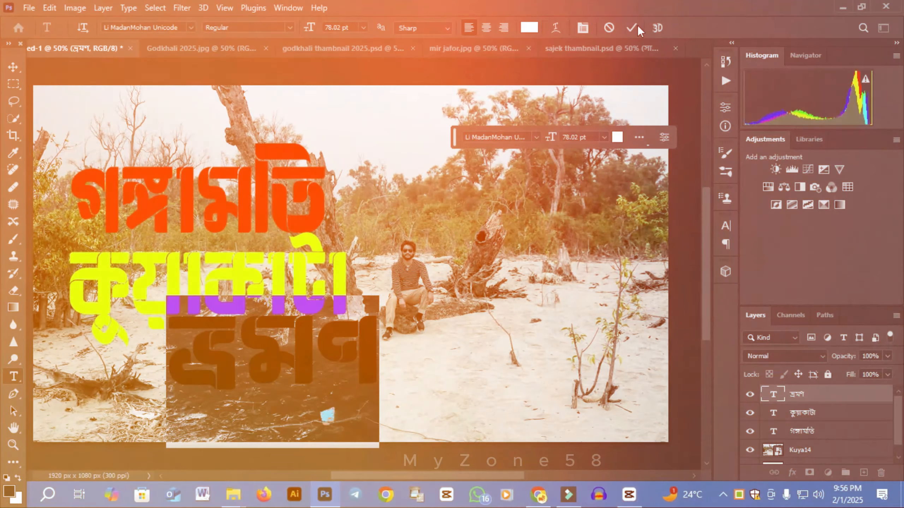
click(632, 28)
Step: Combine the গঙ্গামতি, কুয়াকাটা and ভ্রমণ text layers into a single smart object
scroll(843, 427, down, 1)
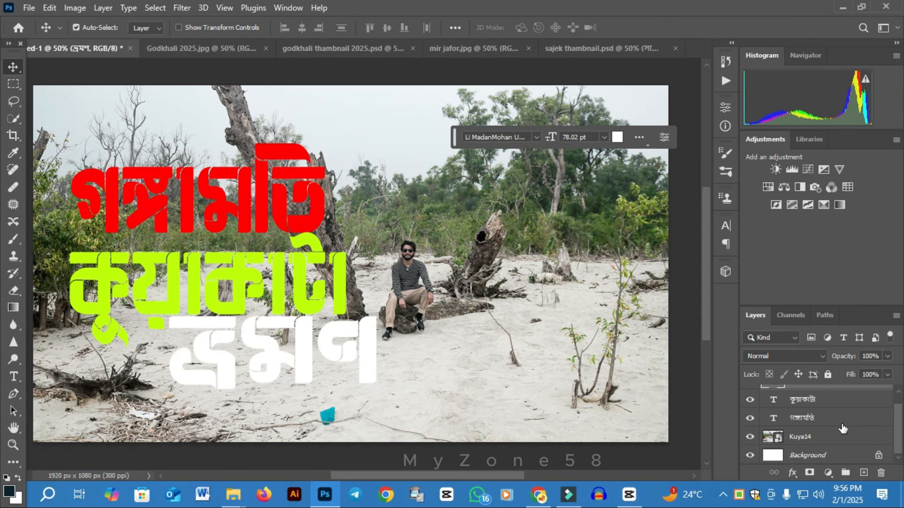
scroll(815, 430, up, 1)
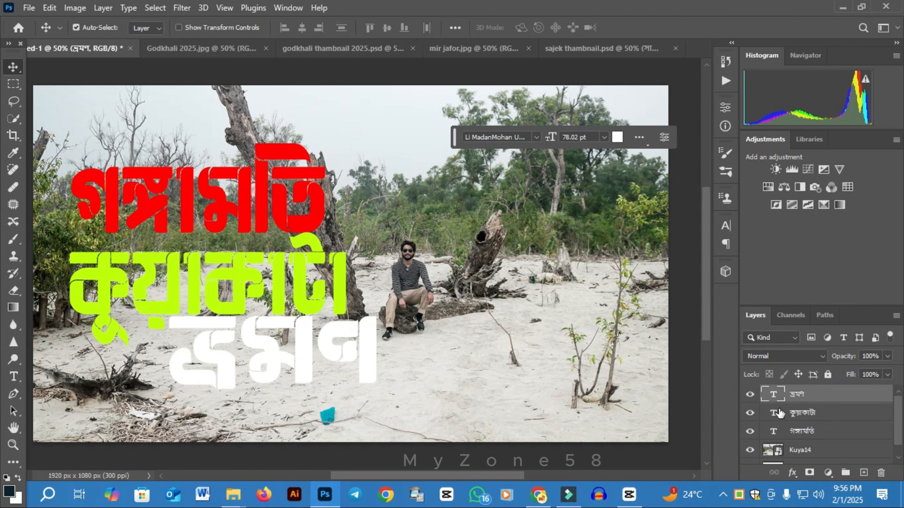
click(807, 429)
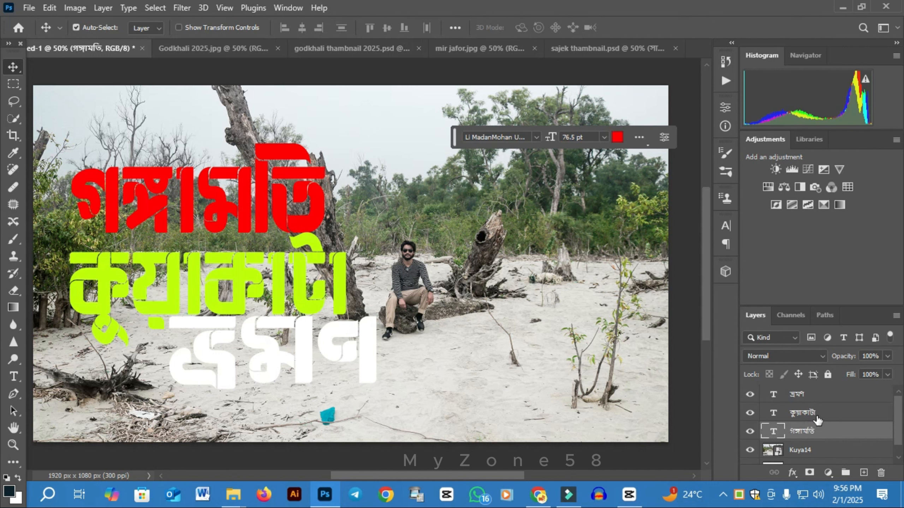
shift+click(803, 407)
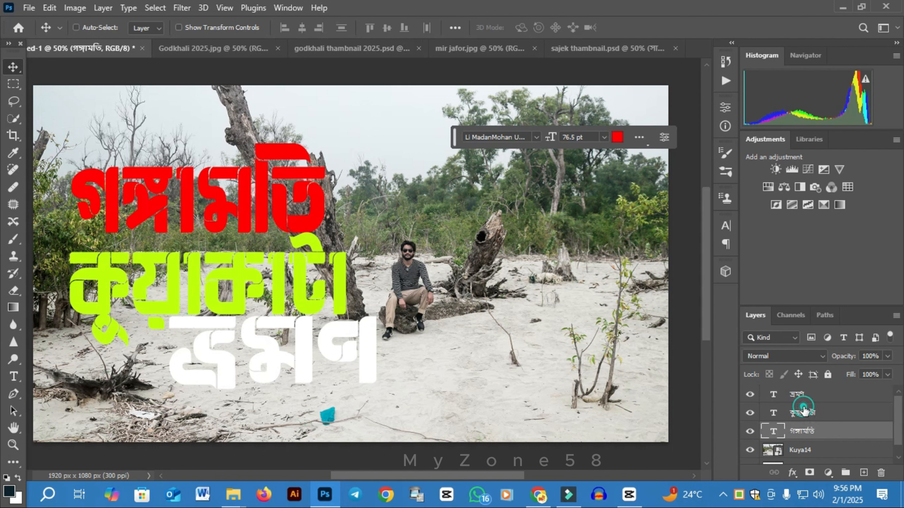
shift+click(827, 396)
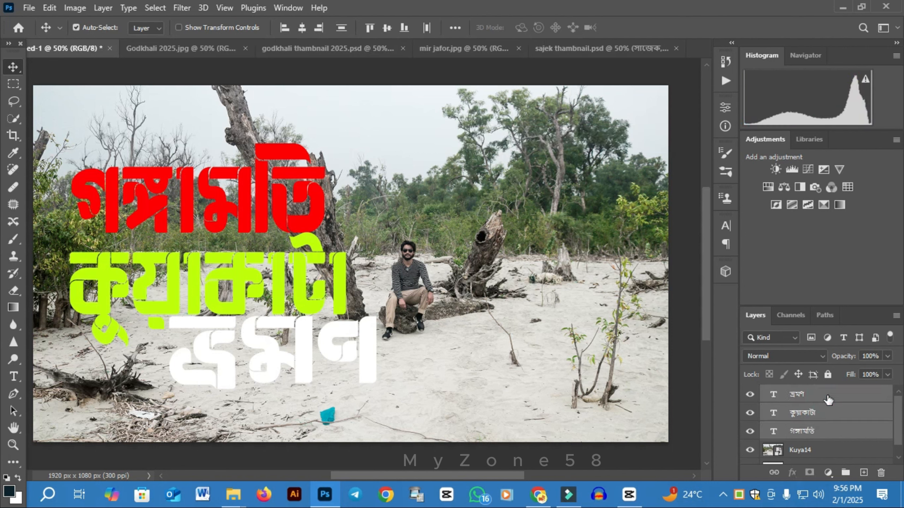
right_click(828, 397)
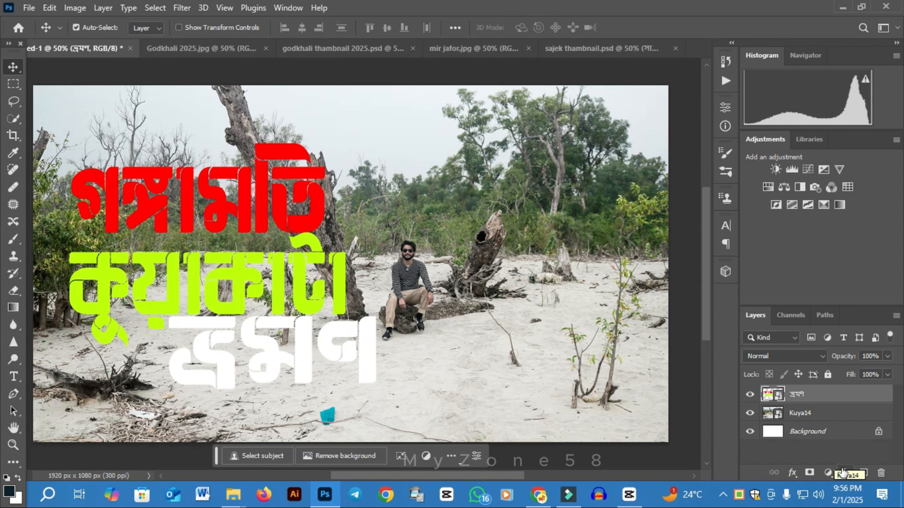
Step: Add a 24 px outside stroke in dark navy 0c222d to the combined title layer
click(796, 477)
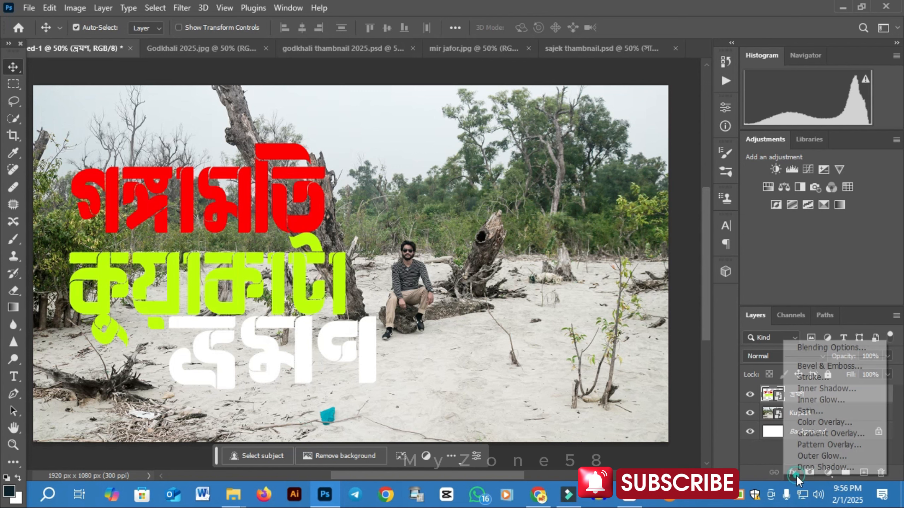
click(801, 378)
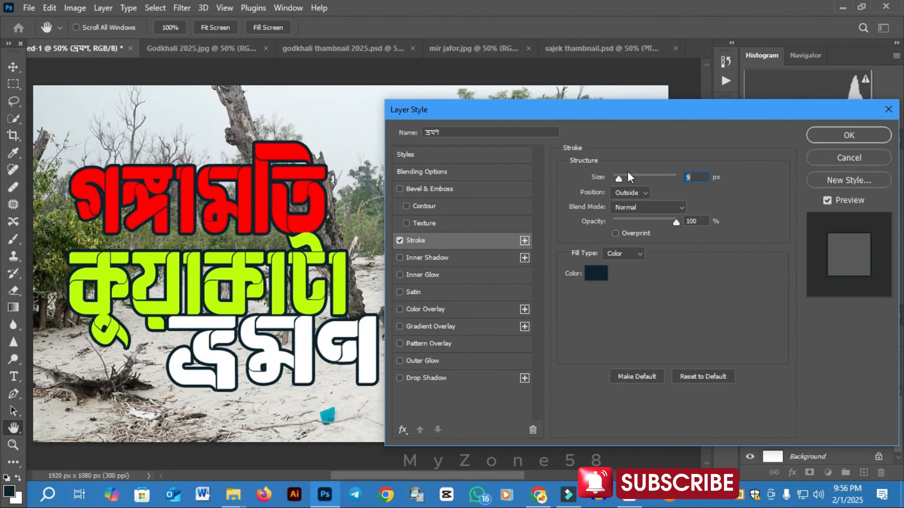
click(486, 243)
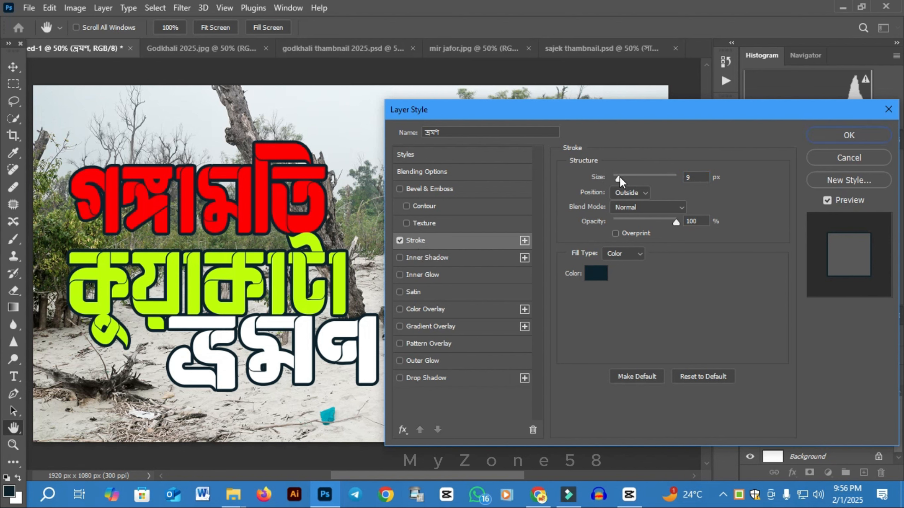
drag(621, 180, 623, 182)
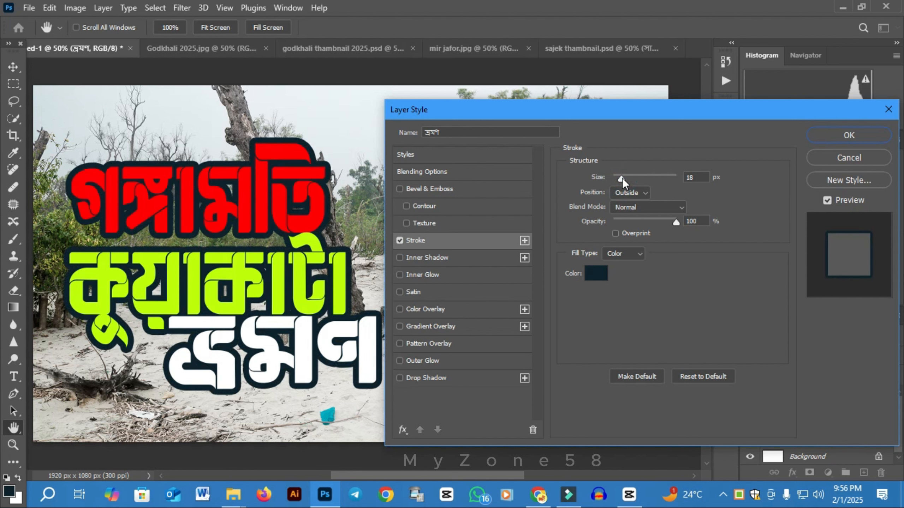
drag(622, 182, 624, 183)
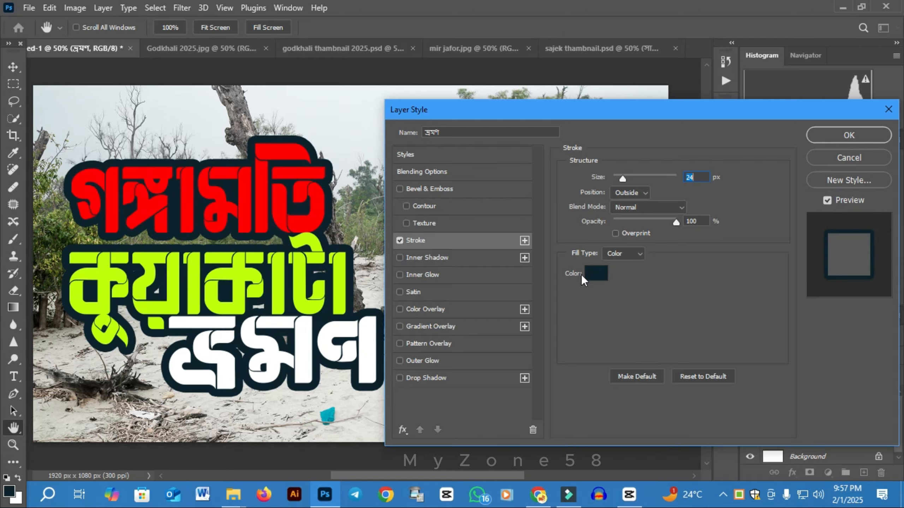
click(591, 274)
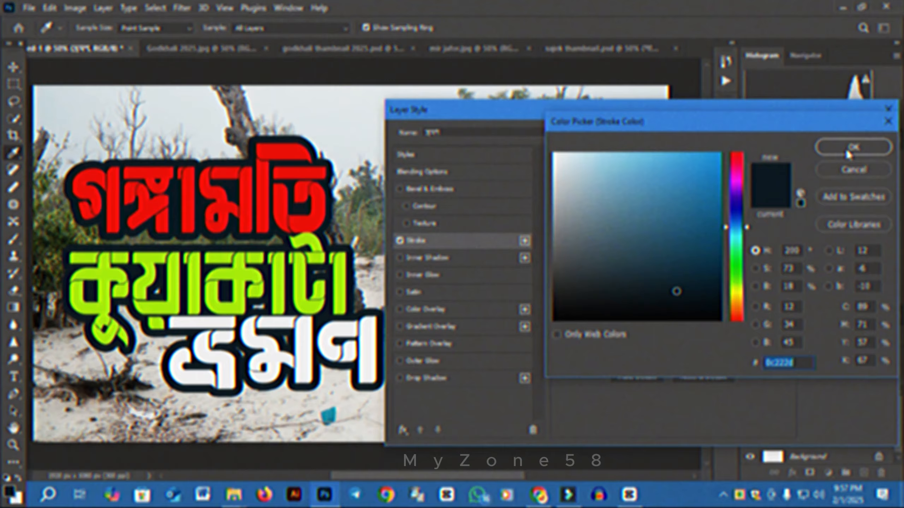
click(853, 147)
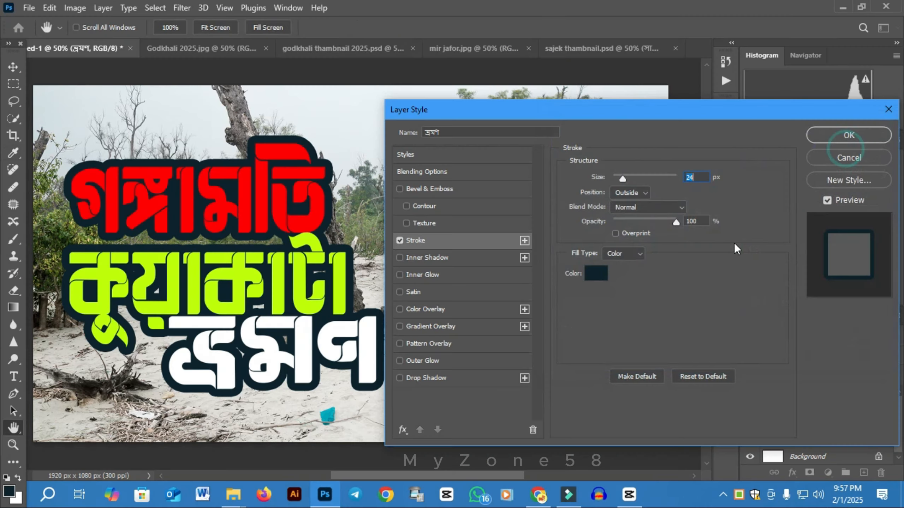
click(840, 136)
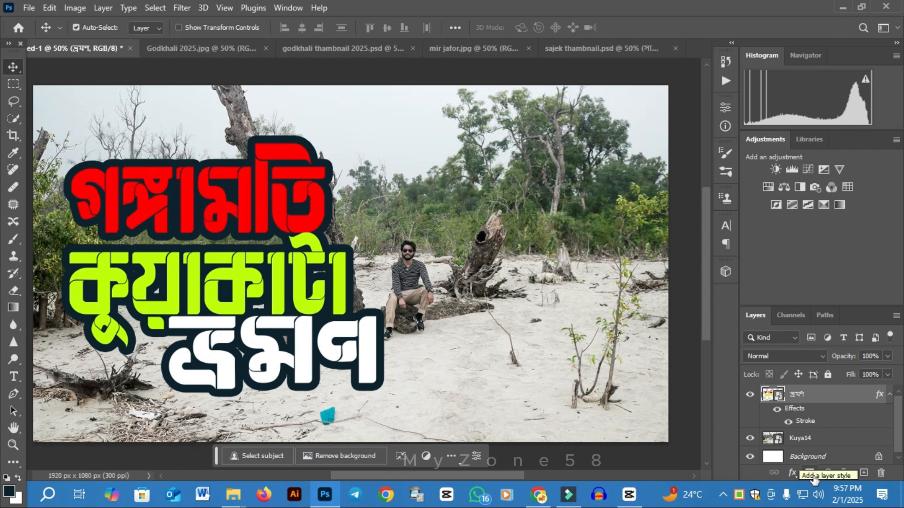
Step: On a new layer directly beneath the title, paint dark navy with a 150 px brush over the gaps around গঙ্গামতি and কুয়াকাটা
click(865, 474)
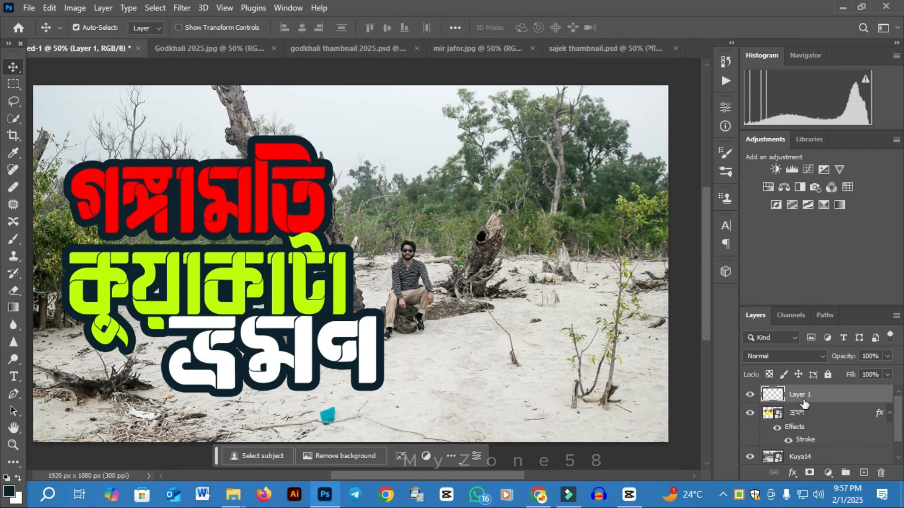
drag(801, 396, 802, 431)
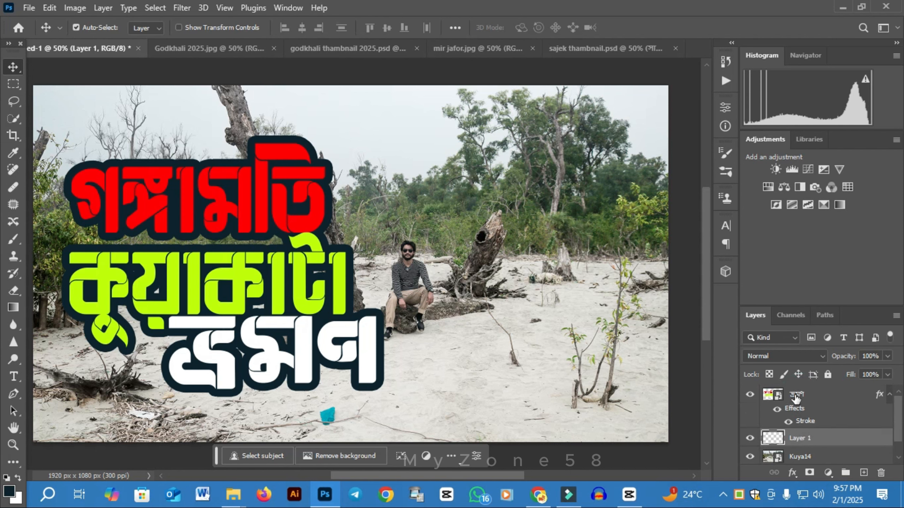
click(13, 242)
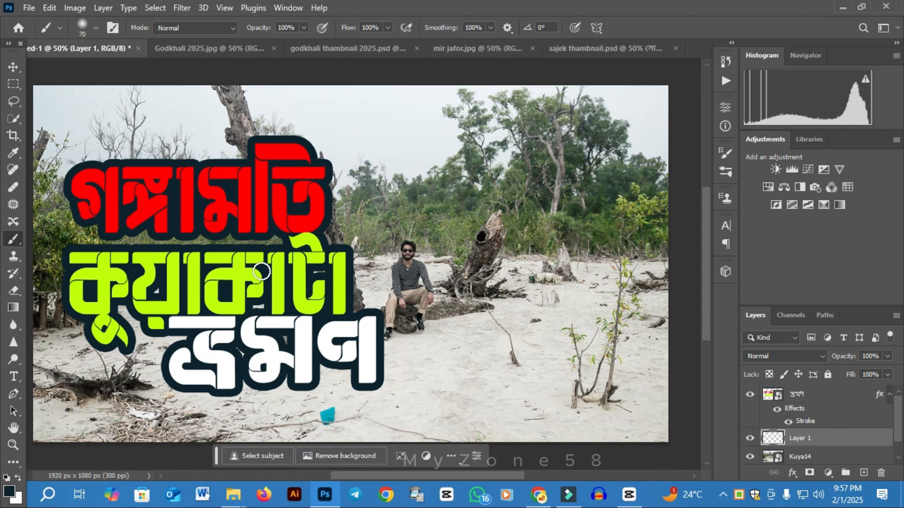
key(bracketright)
key(bracketright)
key(bracketright)
key(bracketright)
key(bracketright)
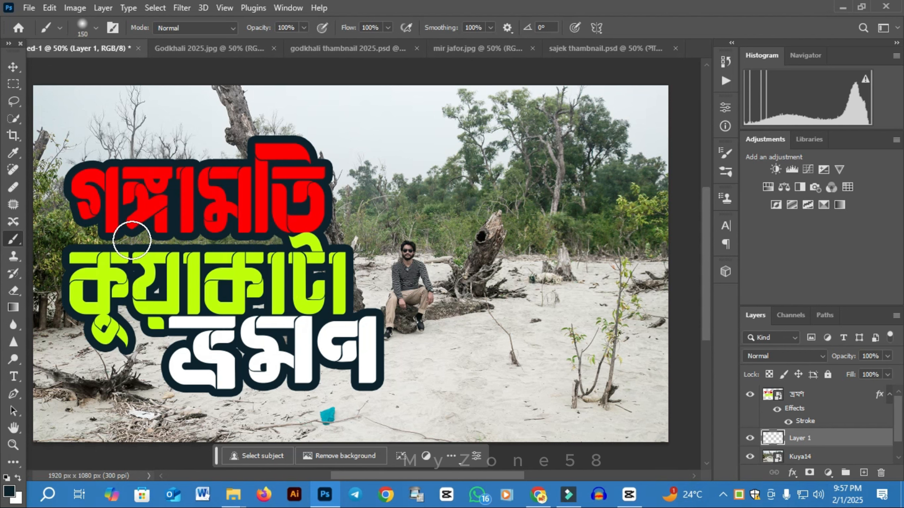
mouse_move(131, 241)
mouse_down()
mouse_move(123, 237)
mouse_move(174, 255)
mouse_move(156, 237)
mouse_move(164, 256)
mouse_move(126, 241)
mouse_move(149, 258)
mouse_move(178, 245)
mouse_move(259, 234)
mouse_move(285, 280)
mouse_move(224, 306)
mouse_up()
drag(321, 245, 300, 280)
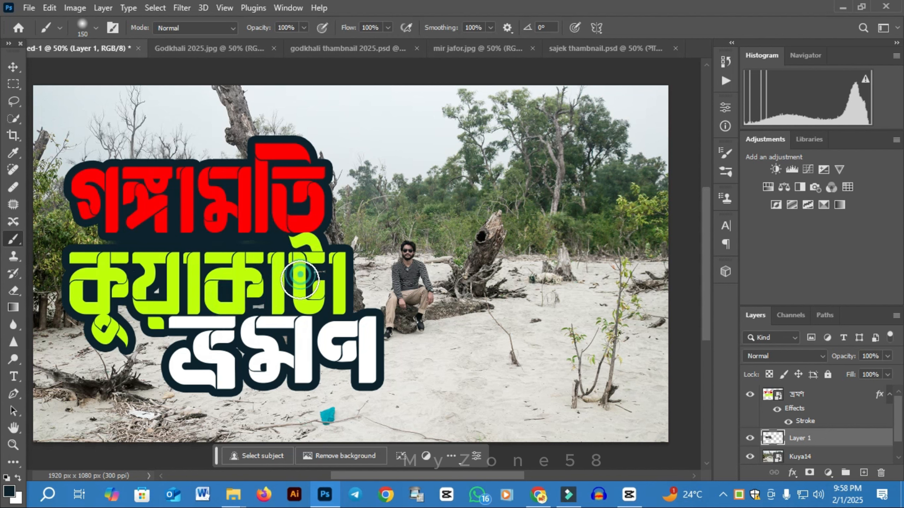
Step: Fill the remaining background gaps within কুয়াকাটা and ভ্রমণ with dark navy using a 100 px brush
key(bracketleft)
key(bracketleft)
mouse_move(261, 243)
mouse_down()
mouse_move(236, 251)
mouse_move(247, 243)
mouse_move(271, 265)
mouse_move(252, 320)
mouse_move(273, 311)
mouse_move(299, 349)
mouse_move(245, 347)
mouse_move(237, 358)
mouse_move(259, 365)
mouse_up()
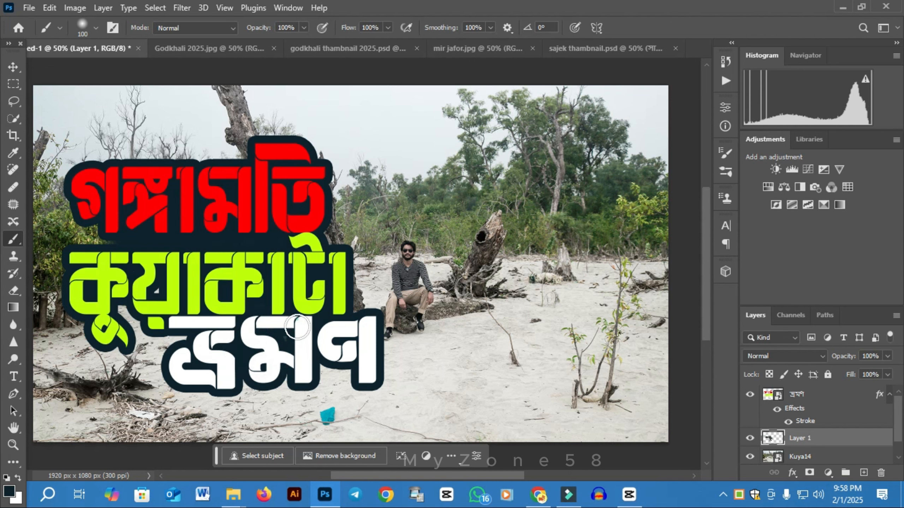
mouse_move(140, 286)
mouse_down()
mouse_move(172, 304)
mouse_move(151, 288)
mouse_move(164, 307)
mouse_move(165, 282)
mouse_up()
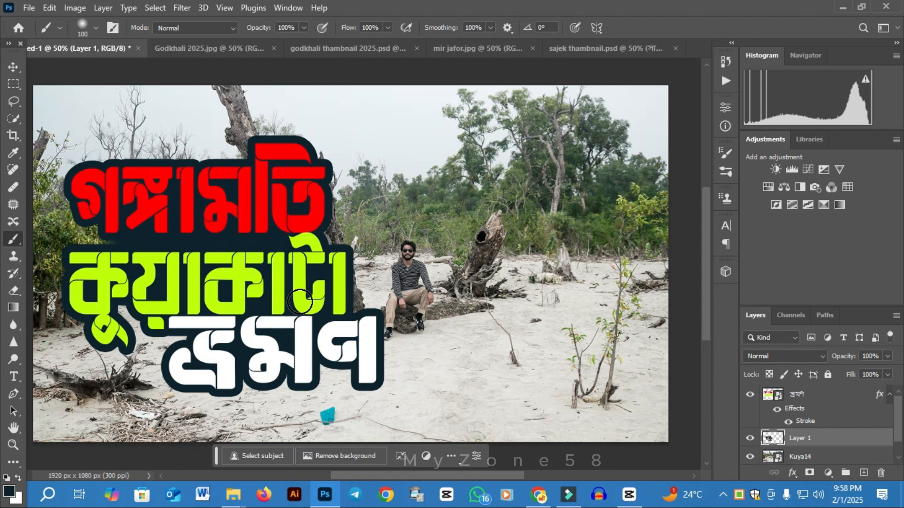
click(14, 67)
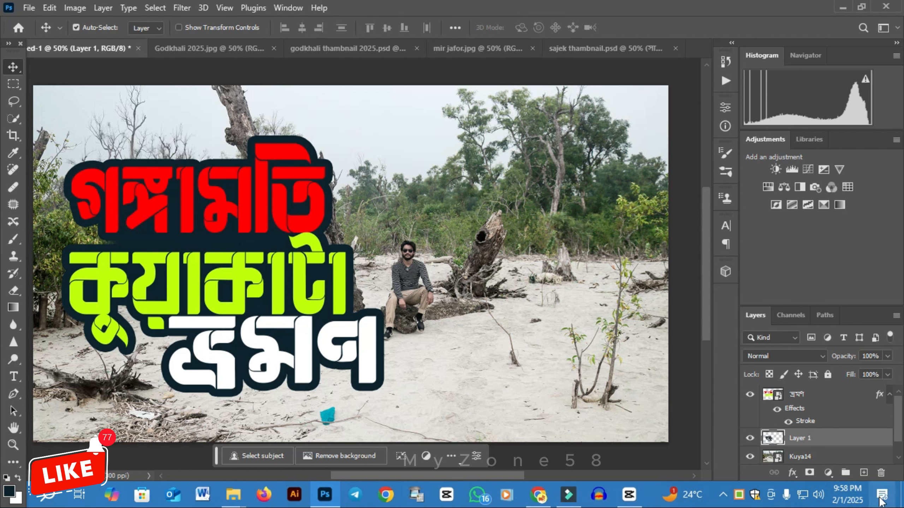
Step: Add a new layer directly beneath the title and set the brush colour to bright red ff002a
click(863, 472)
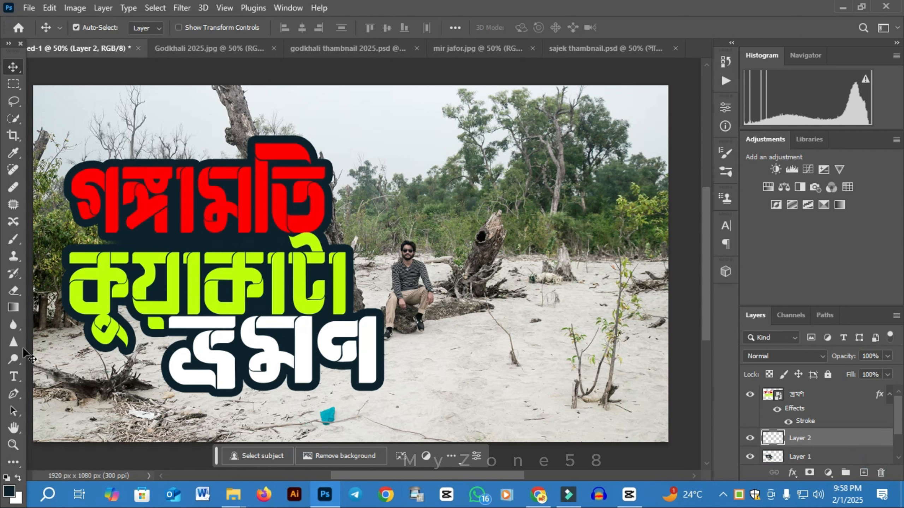
click(11, 242)
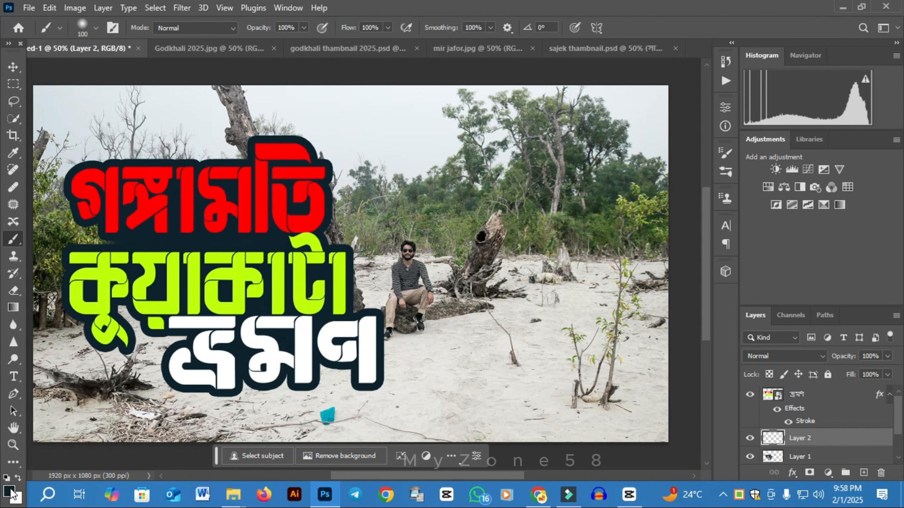
click(11, 494)
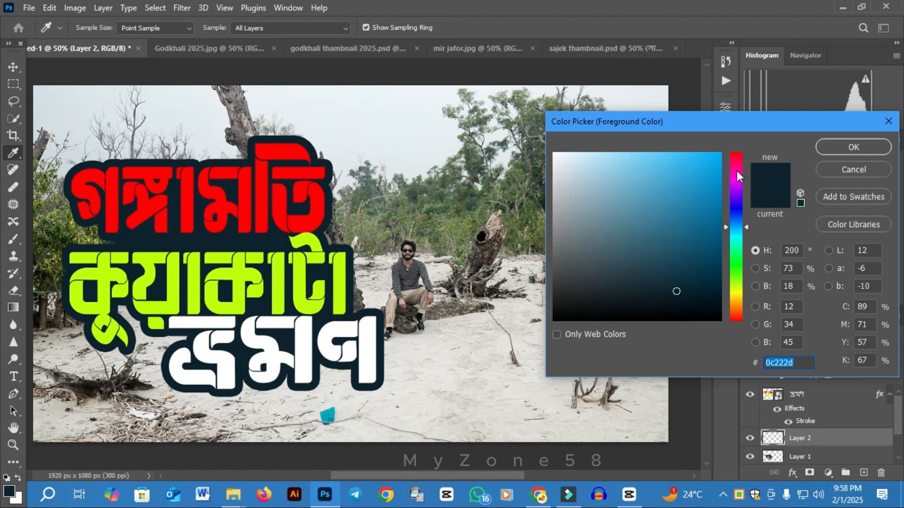
click(733, 291)
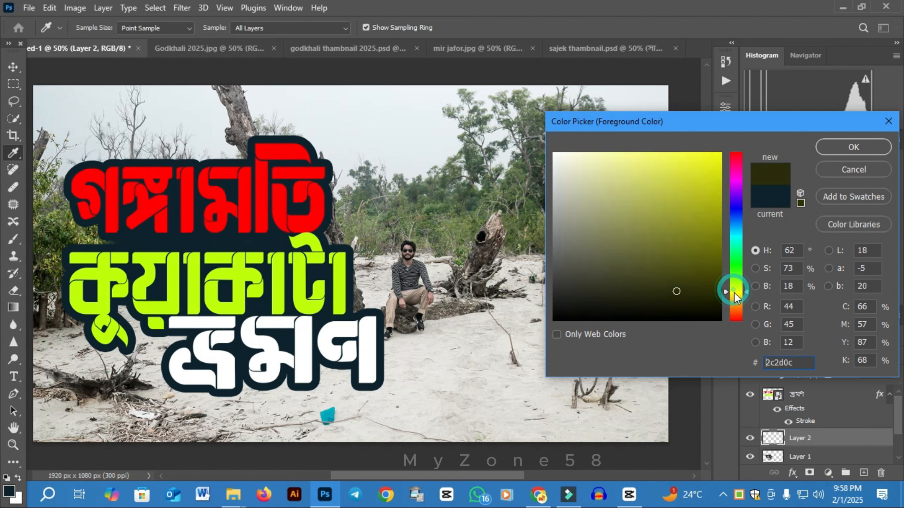
drag(710, 180, 758, 121)
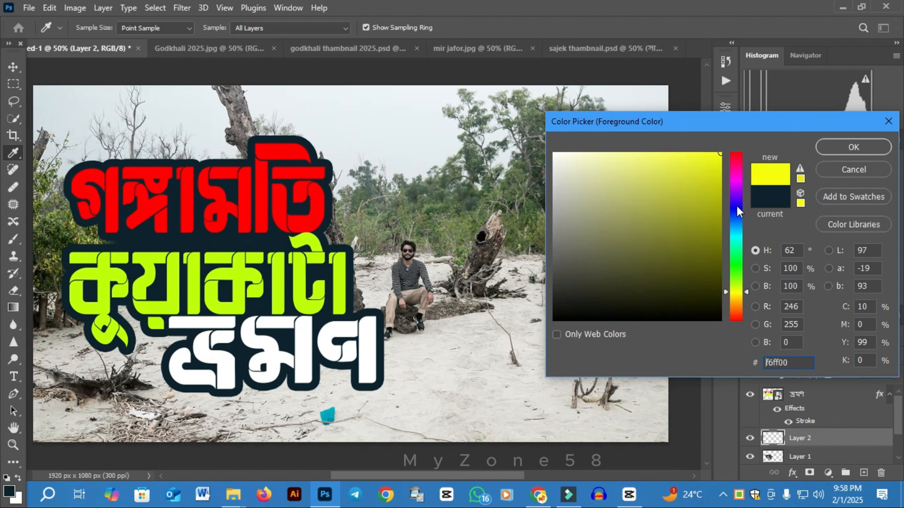
click(736, 157)
click(833, 148)
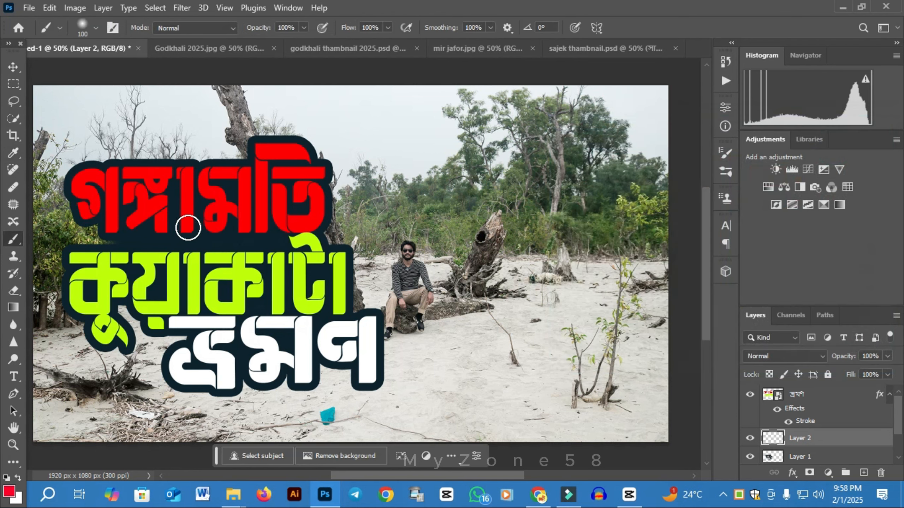
Step: Paint a large soft red glow behind the title with a single dab of an 1100 px brush
key(bracketright)
key(bracketright)
key(bracketright)
key(bracketright)
key(bracketright)
key(bracketright)
key(bracketright)
key(bracketright)
key(bracketright)
key(bracketright)
key(bracketright)
key(bracketright)
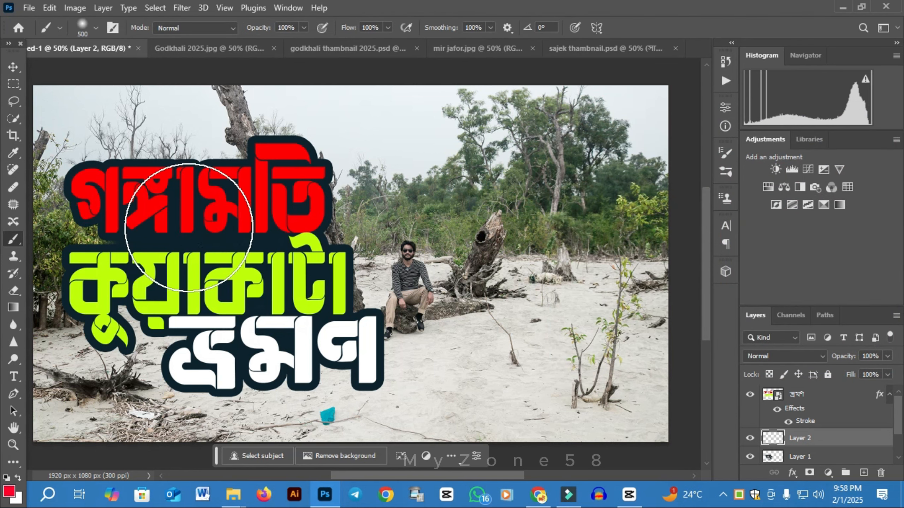
key(bracketright)
key(bracketright)
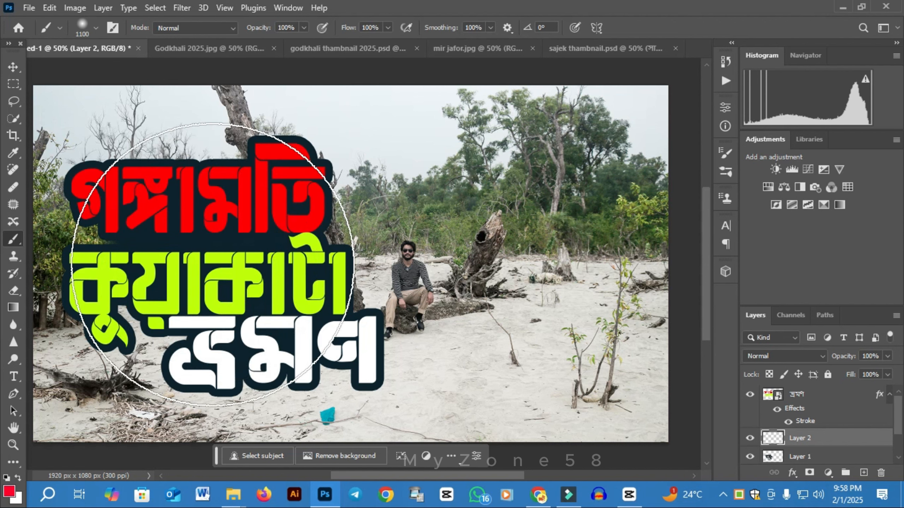
click(213, 265)
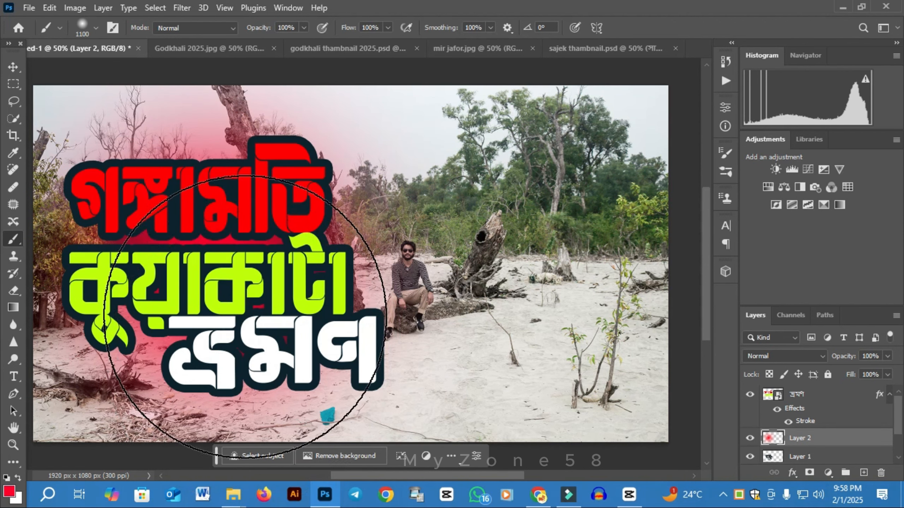
Step: Paint a smaller blue 0018ff glow over the centre of the red one with a 900 px brush
key(bracketleft)
key(bracketleft)
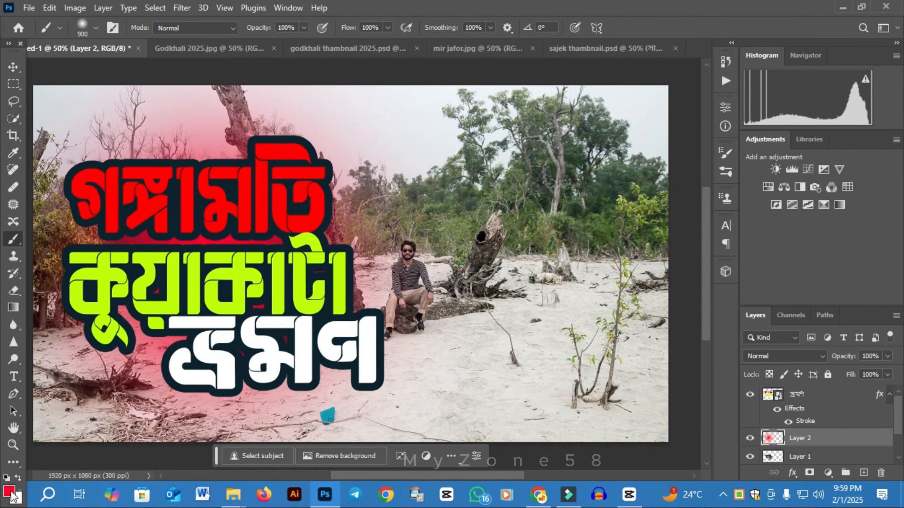
click(10, 493)
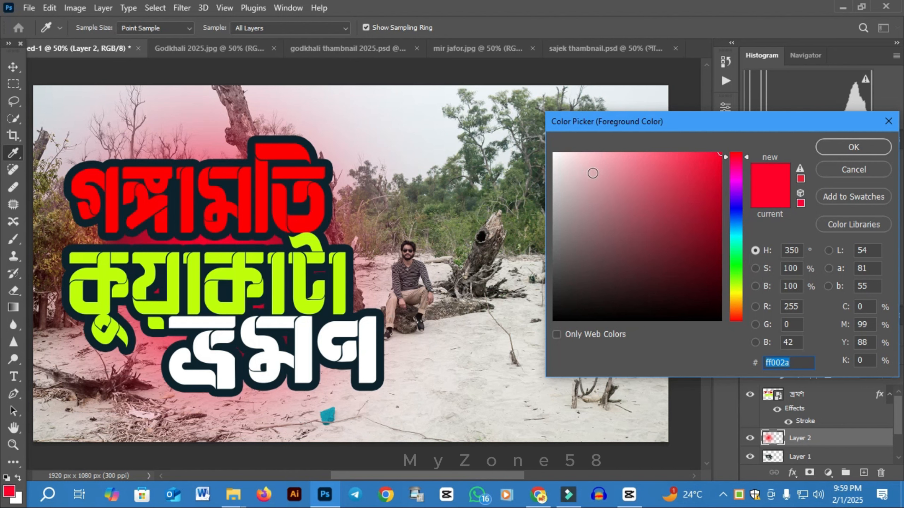
click(736, 212)
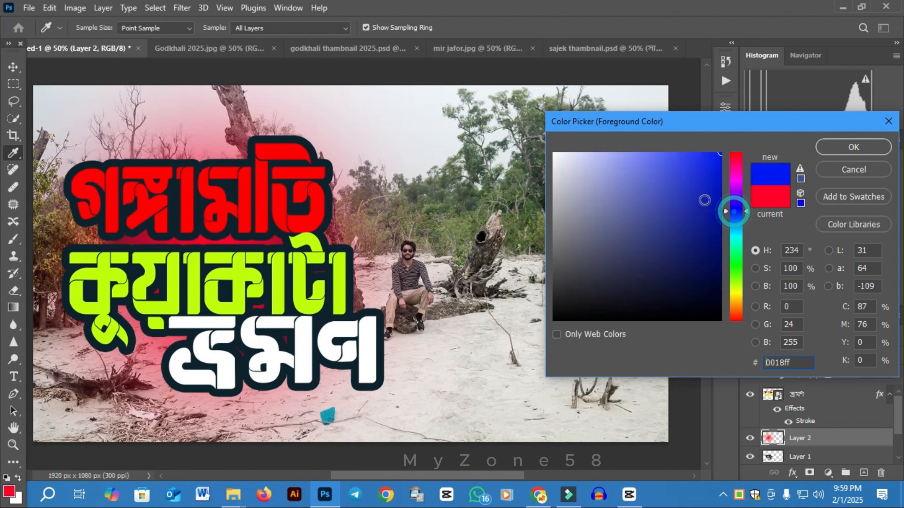
click(833, 152)
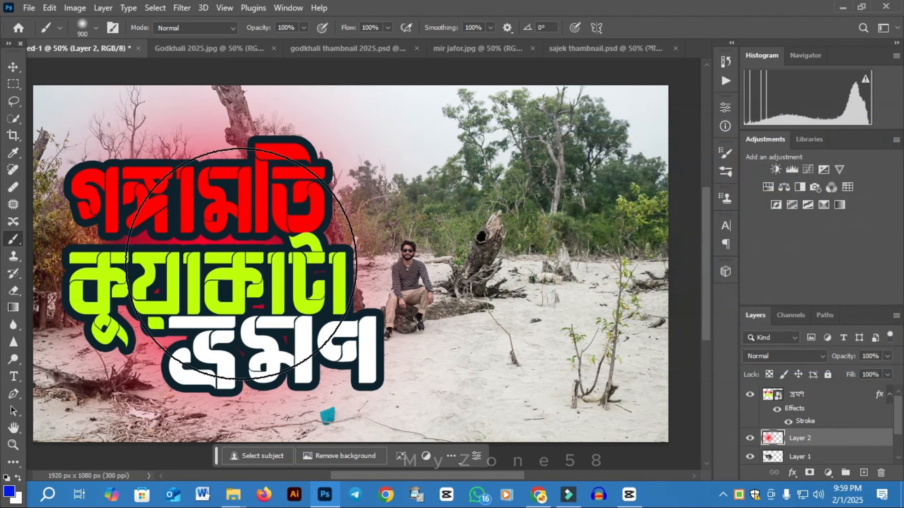
click(214, 255)
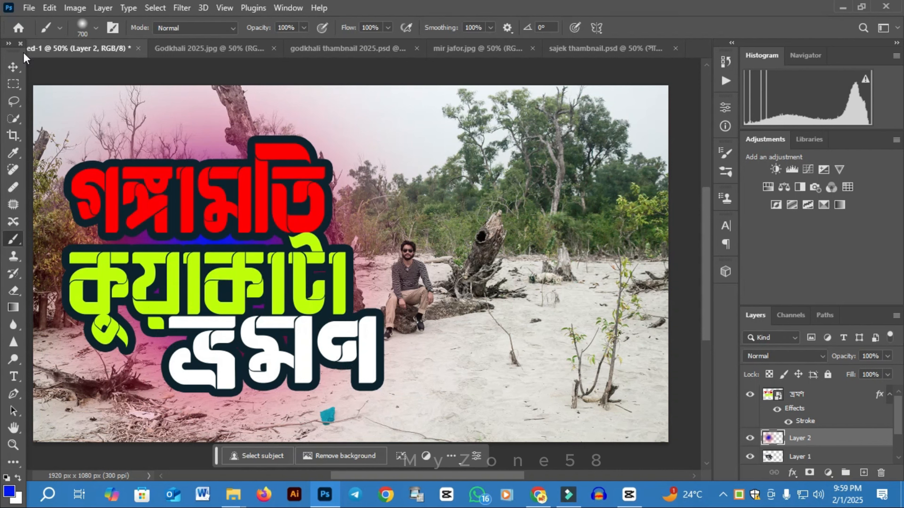
Step: Move the navy gap-fill layer, Layer 1, above the glow layer, Layer 2
click(12, 69)
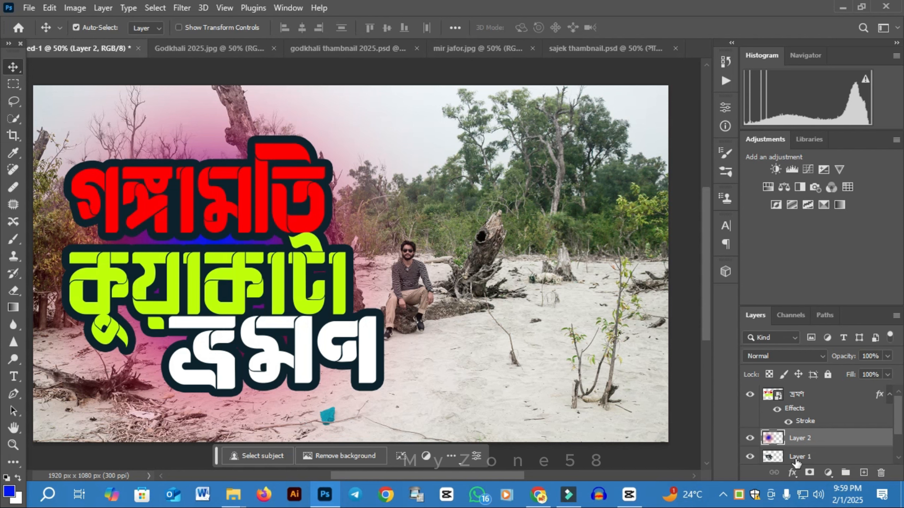
drag(796, 463, 794, 440)
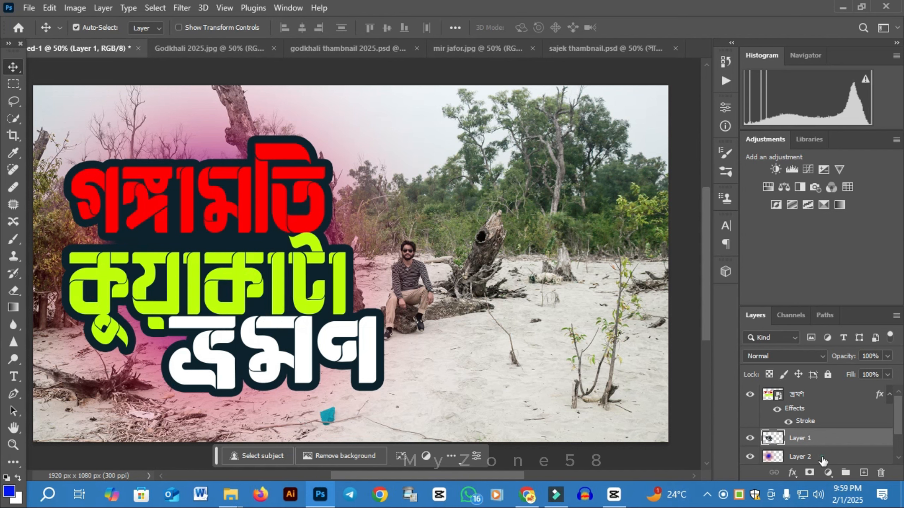
Step: On the glow layer, dab pure white ffffff over the centre of the glow with a 900 px soft brush
click(782, 459)
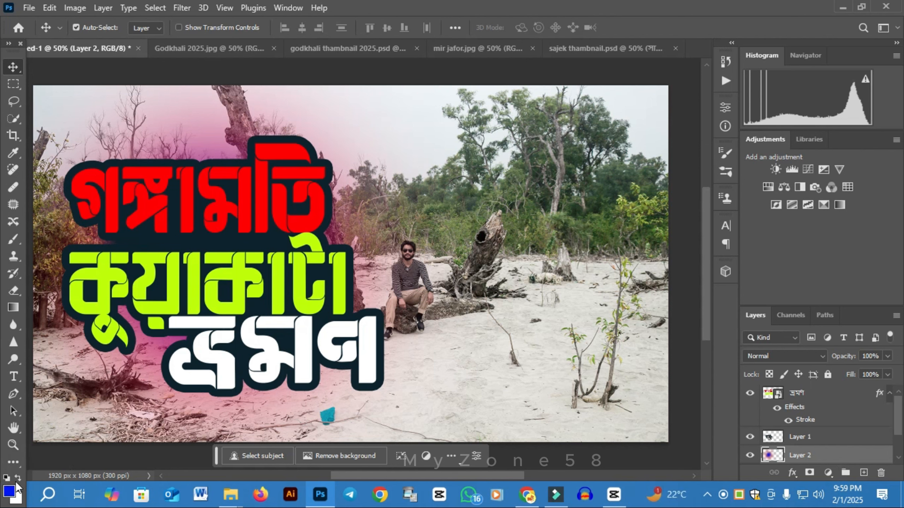
click(10, 491)
click(537, 146)
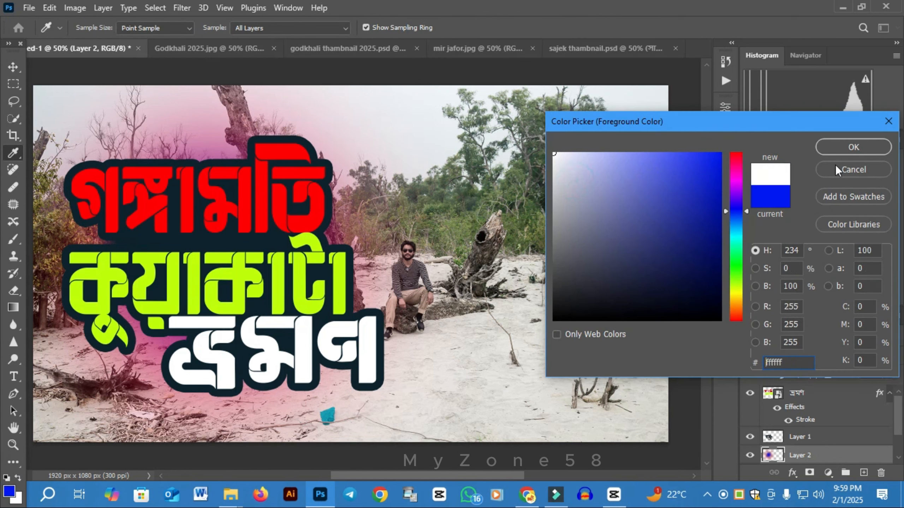
click(844, 149)
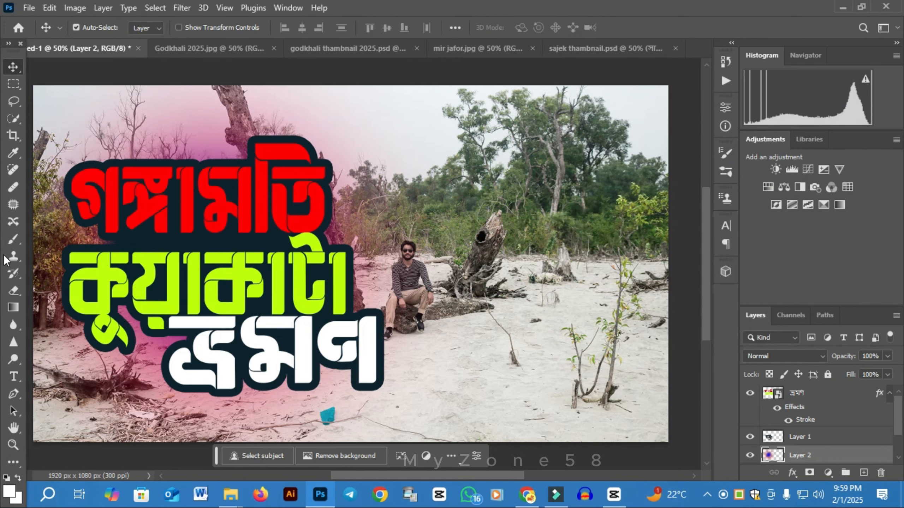
click(12, 244)
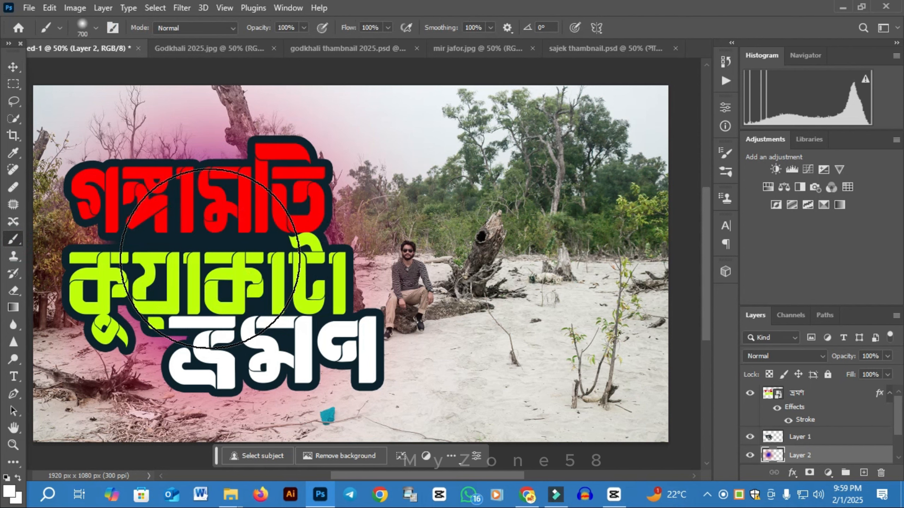
key(bracketright)
key(bracketright)
click(210, 259)
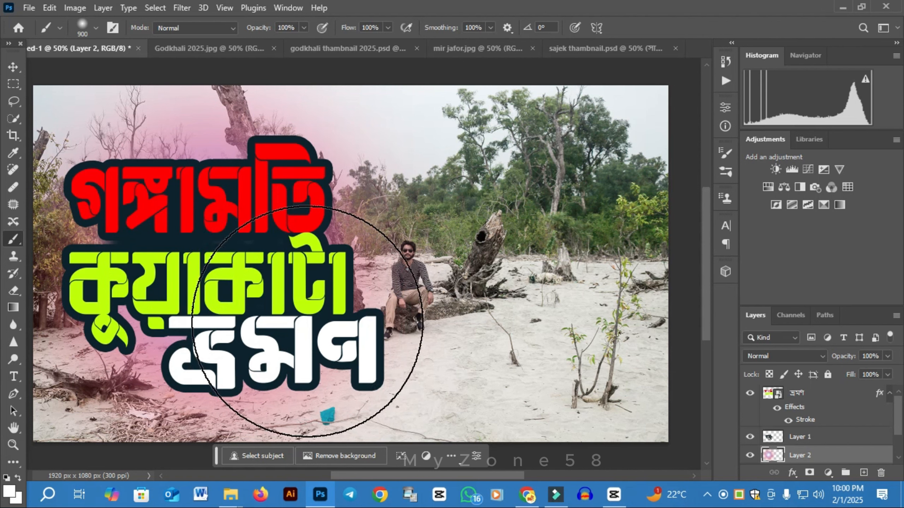
Step: Select the beach forest photo layer, Kuya14
click(9, 67)
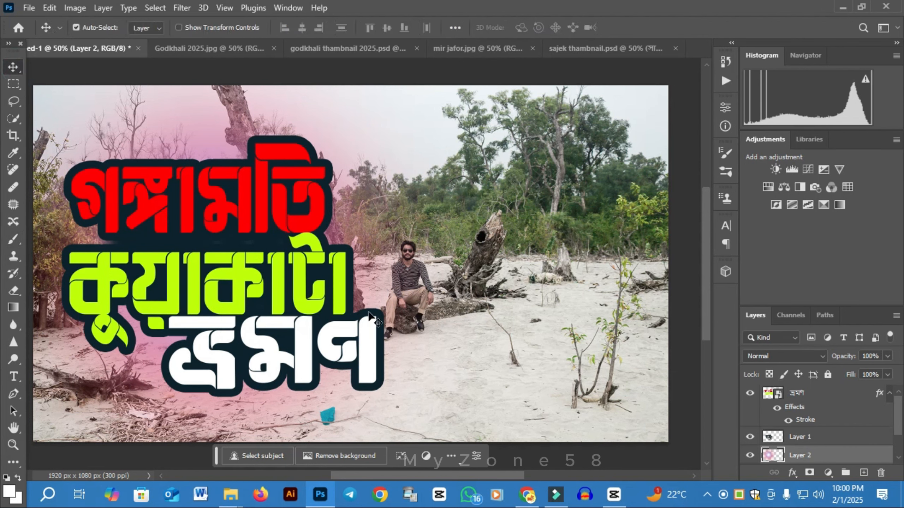
click(556, 219)
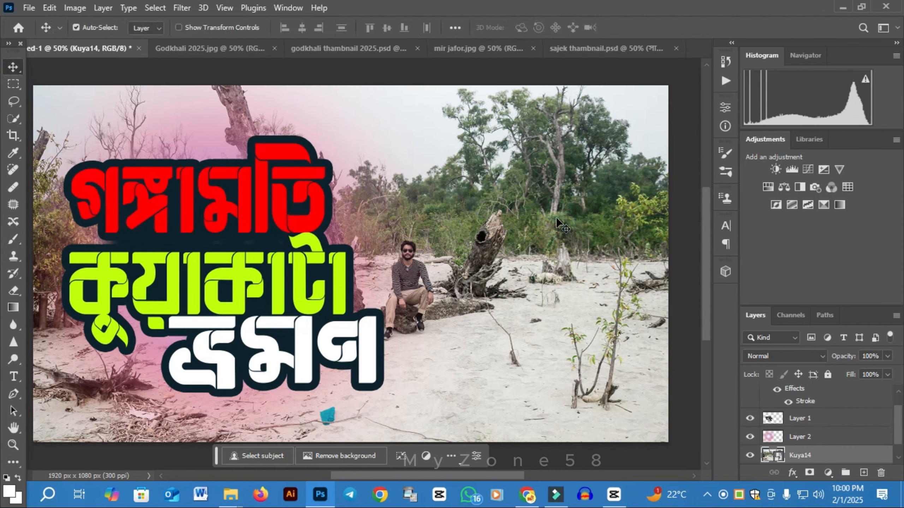